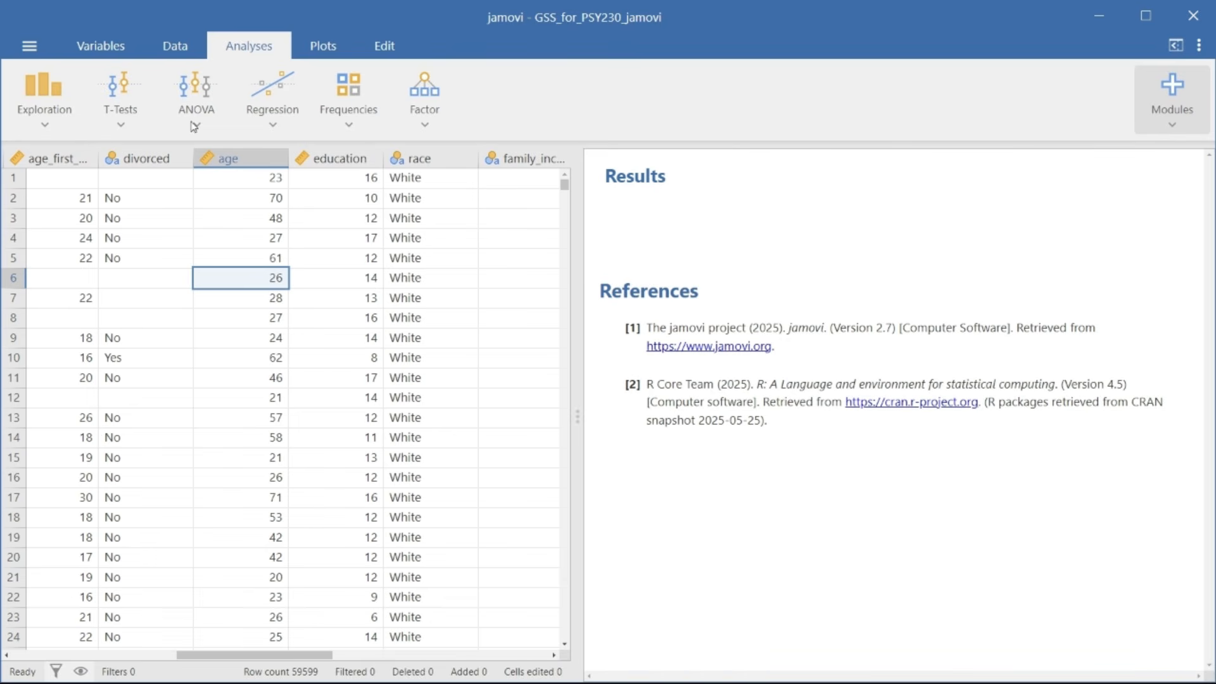
Step: Run a Descriptives analysis on the age variable with frequency tables enabled, and close its options
click(44, 95)
click(71, 154)
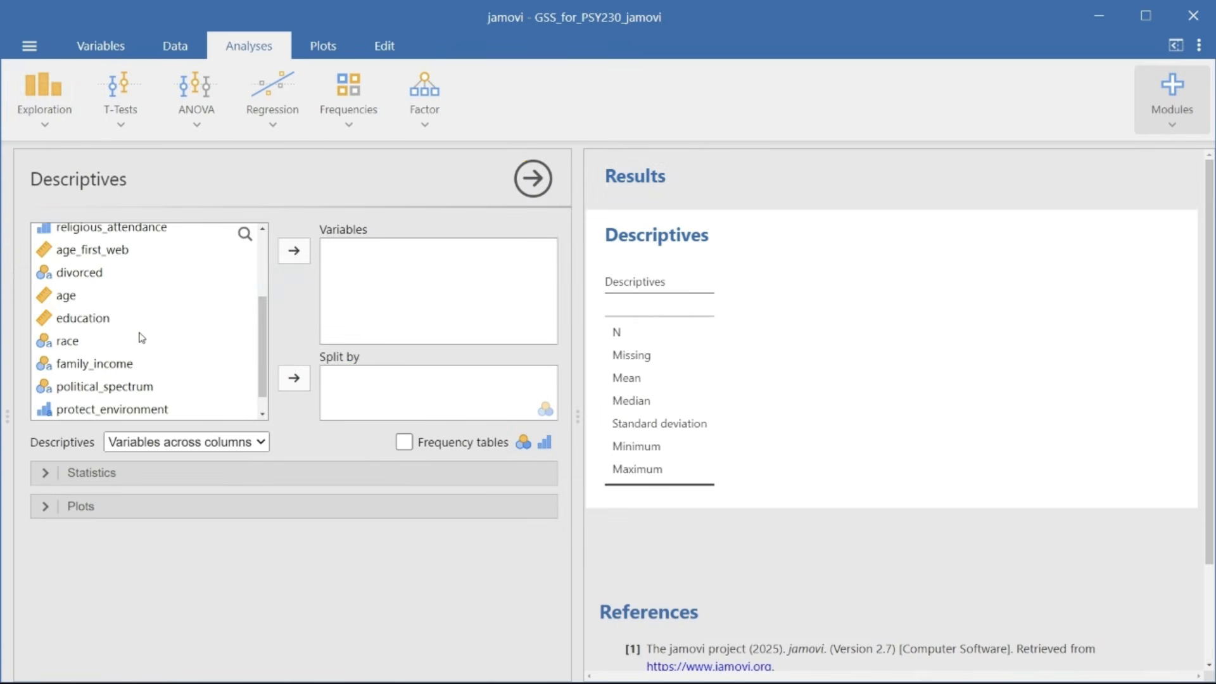
double_click(155, 295)
click(476, 446)
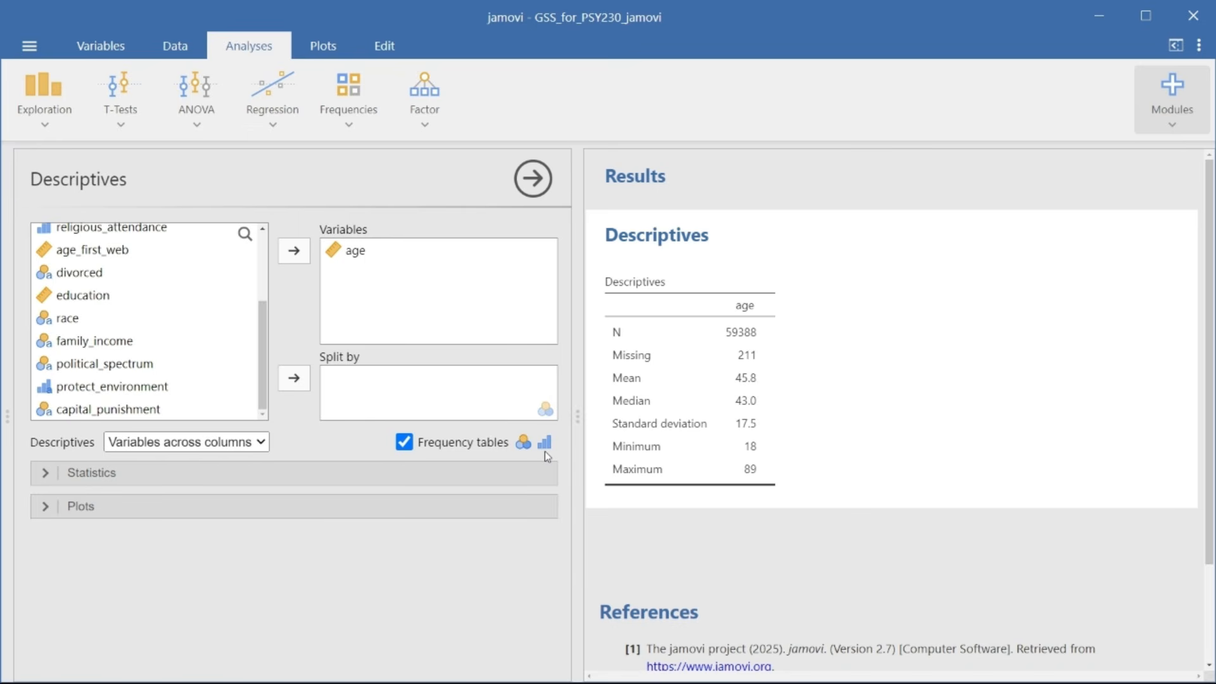
click(537, 180)
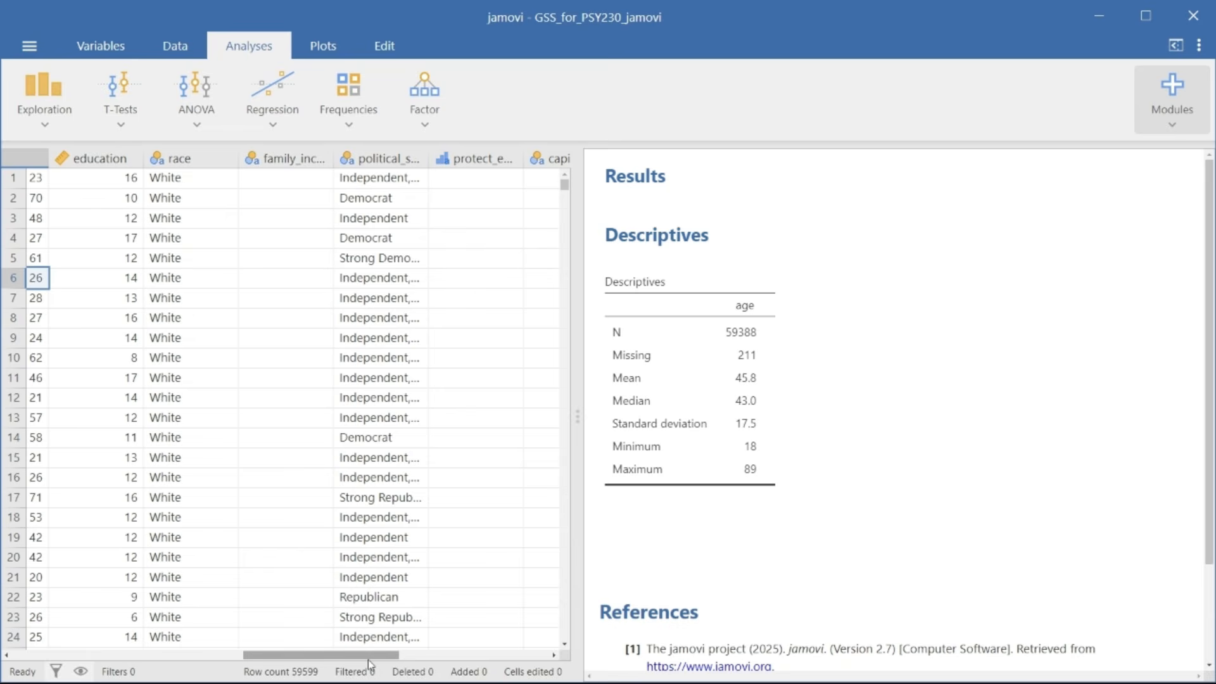
Step: Open the setup of the age variable and set its measure type to Nominal
drag(370, 657, 328, 658)
double_click(158, 156)
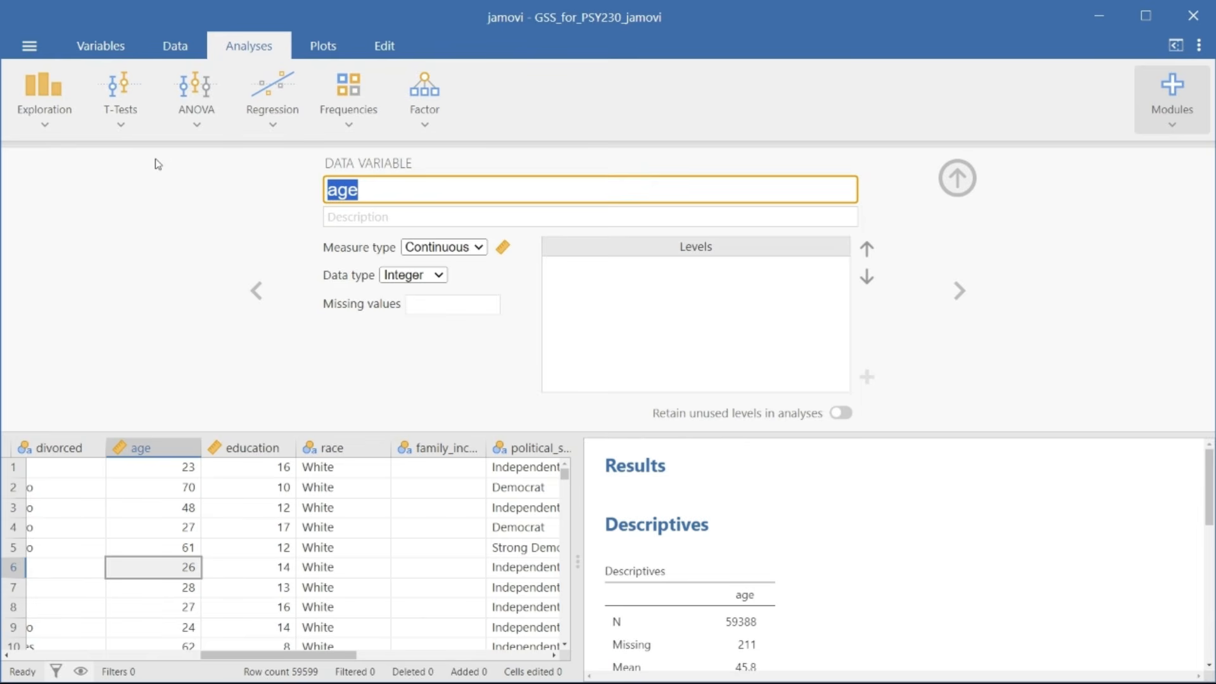
click(442, 248)
click(451, 269)
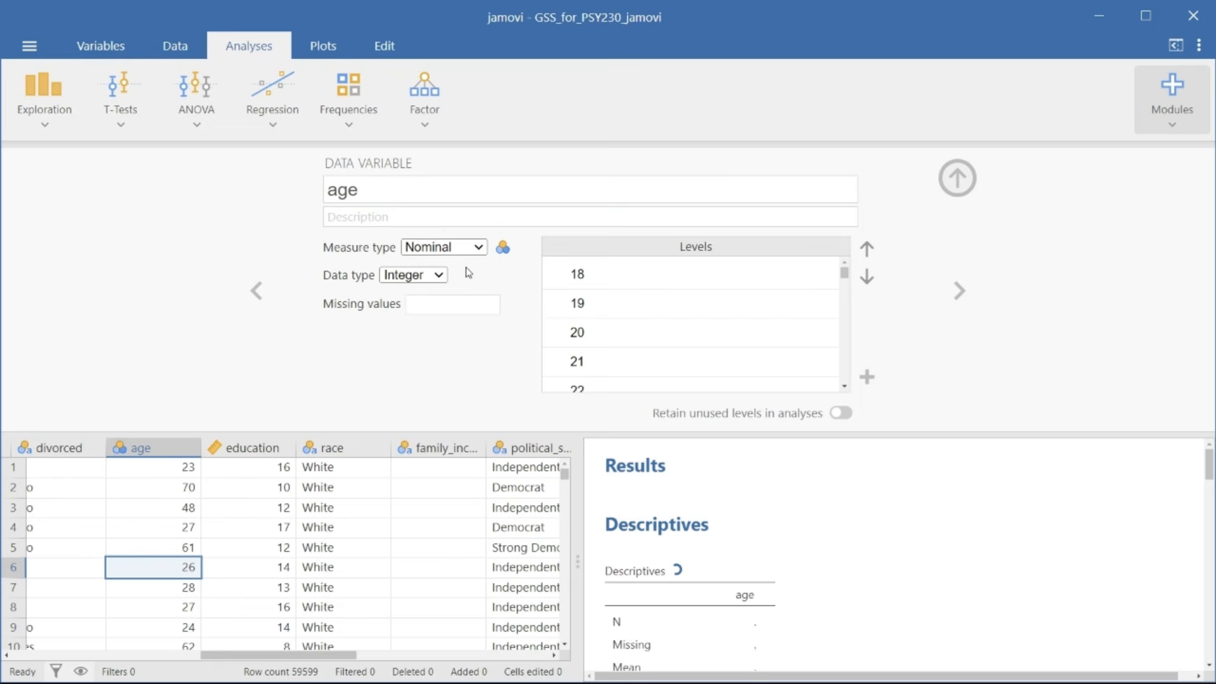
Step: Examine the frequency table of age in the results from the youngest to the oldest value
scroll(883, 562, down, 3)
scroll(883, 562, down, 2)
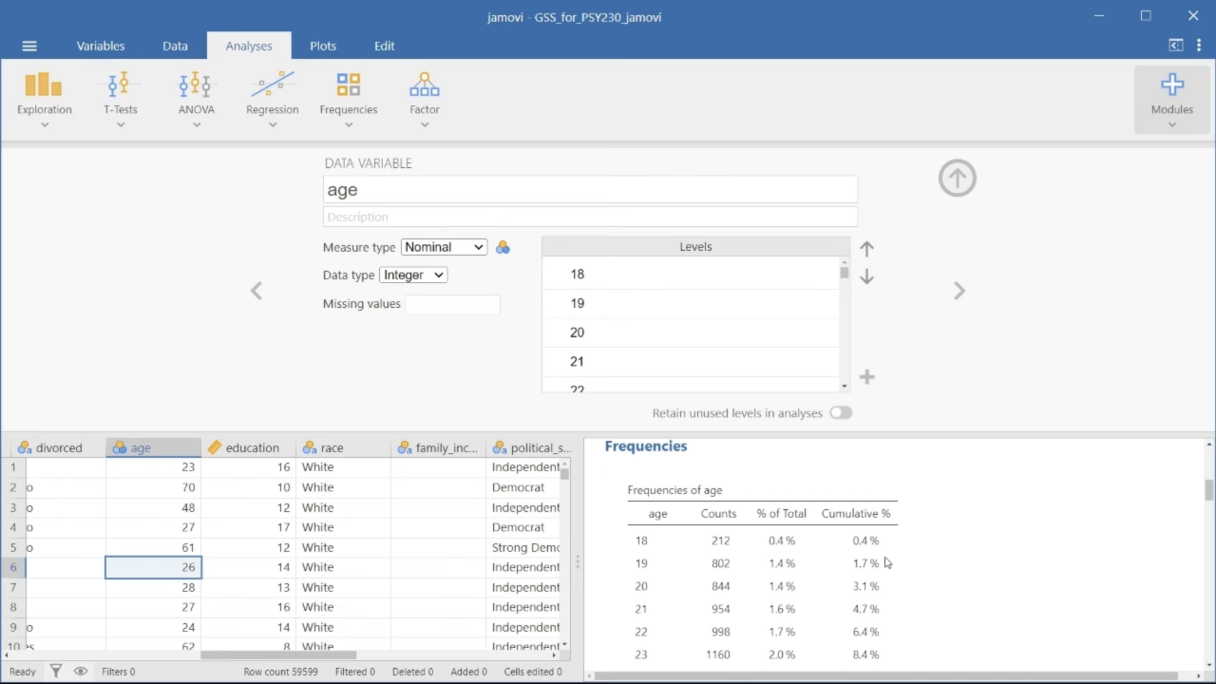
scroll(888, 562, down, 3)
scroll(887, 562, down, 5)
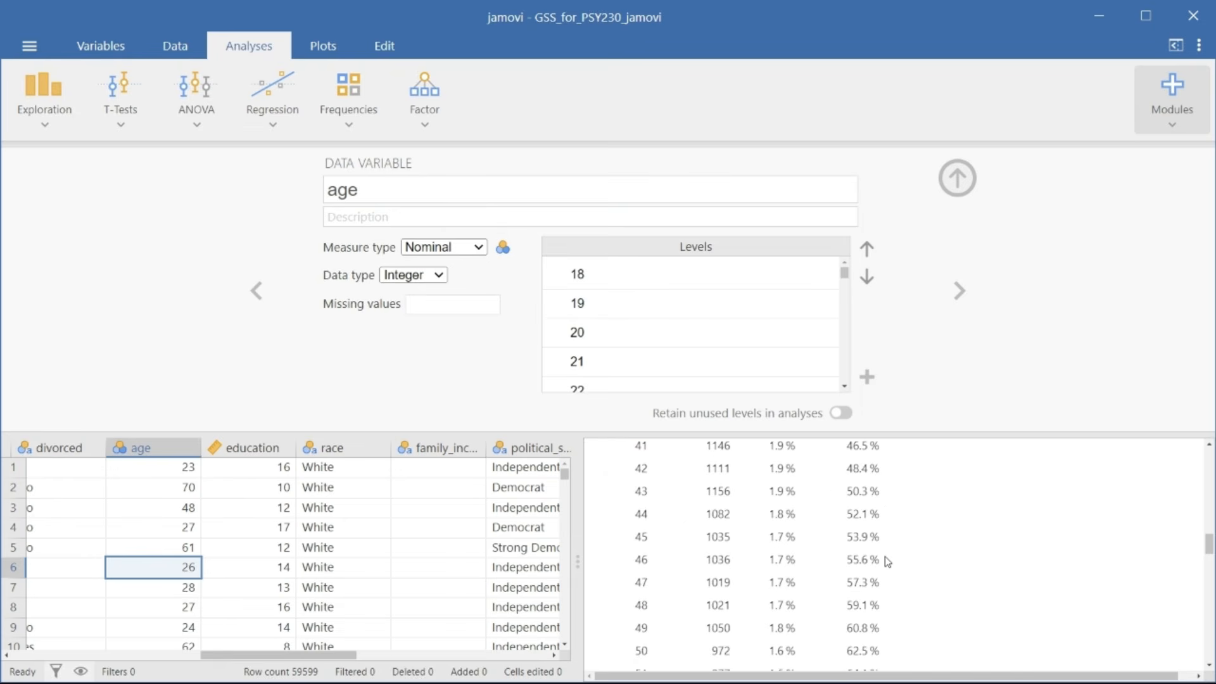
scroll(887, 562, down, 5)
scroll(888, 562, down, 4)
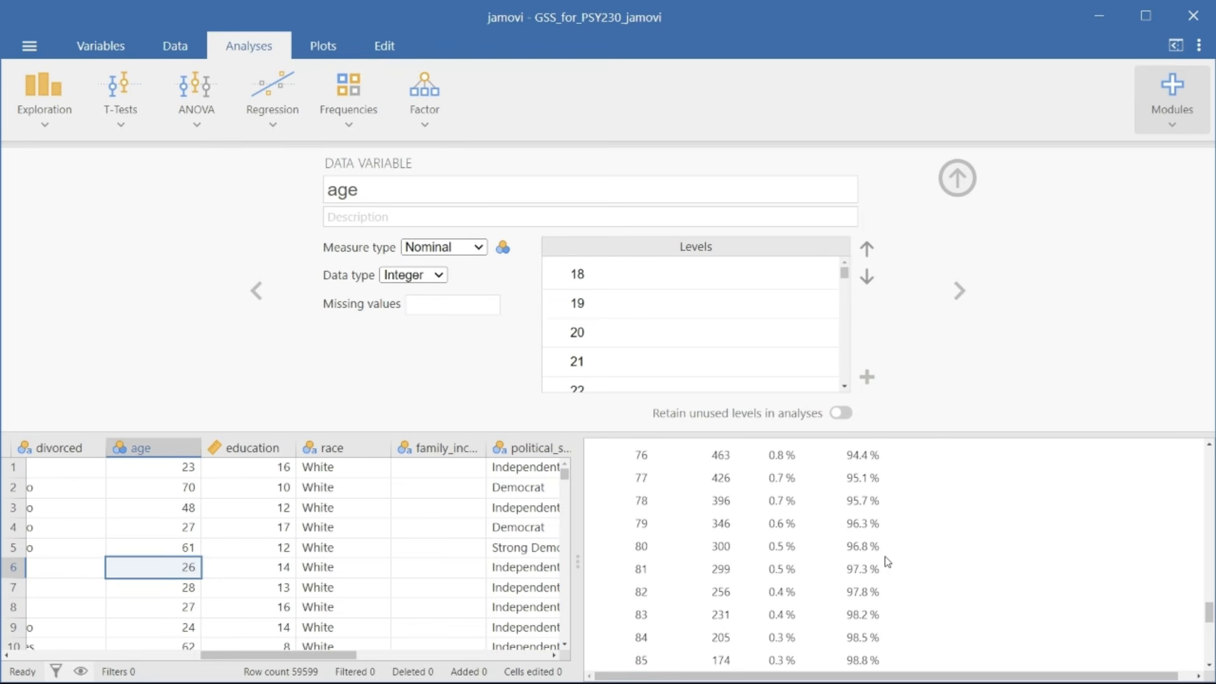
scroll(887, 562, down, 3)
scroll(887, 562, up, 1)
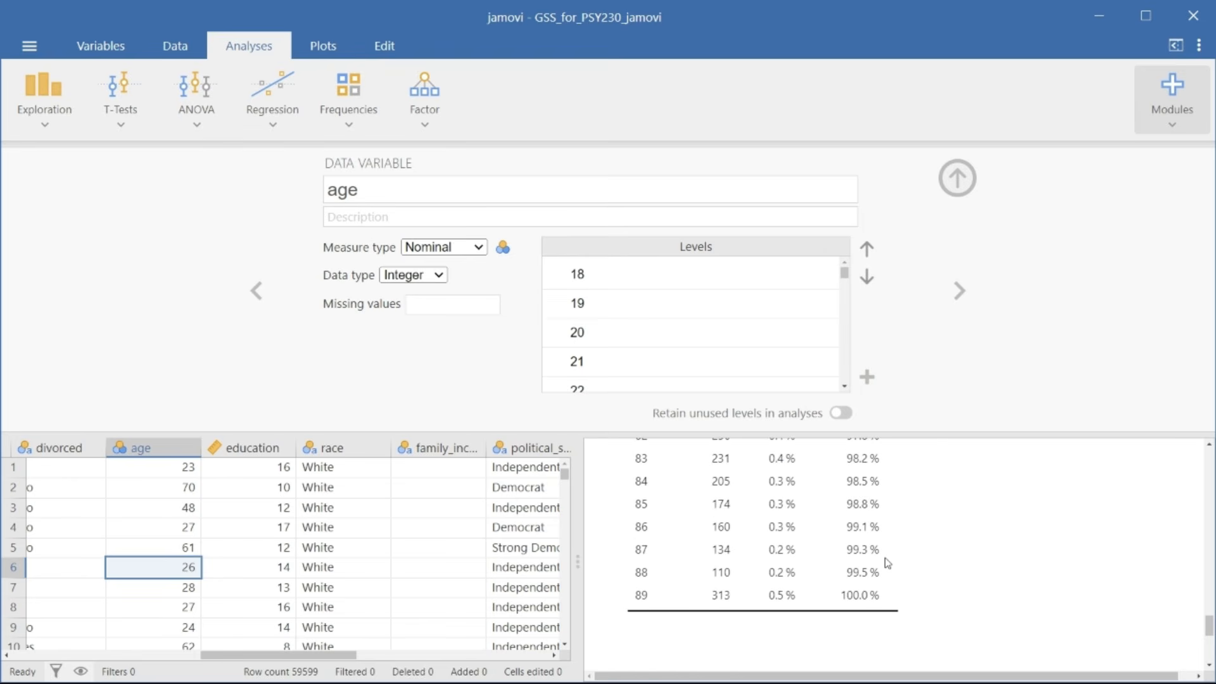
scroll(887, 562, up, 6)
scroll(887, 562, up, 8)
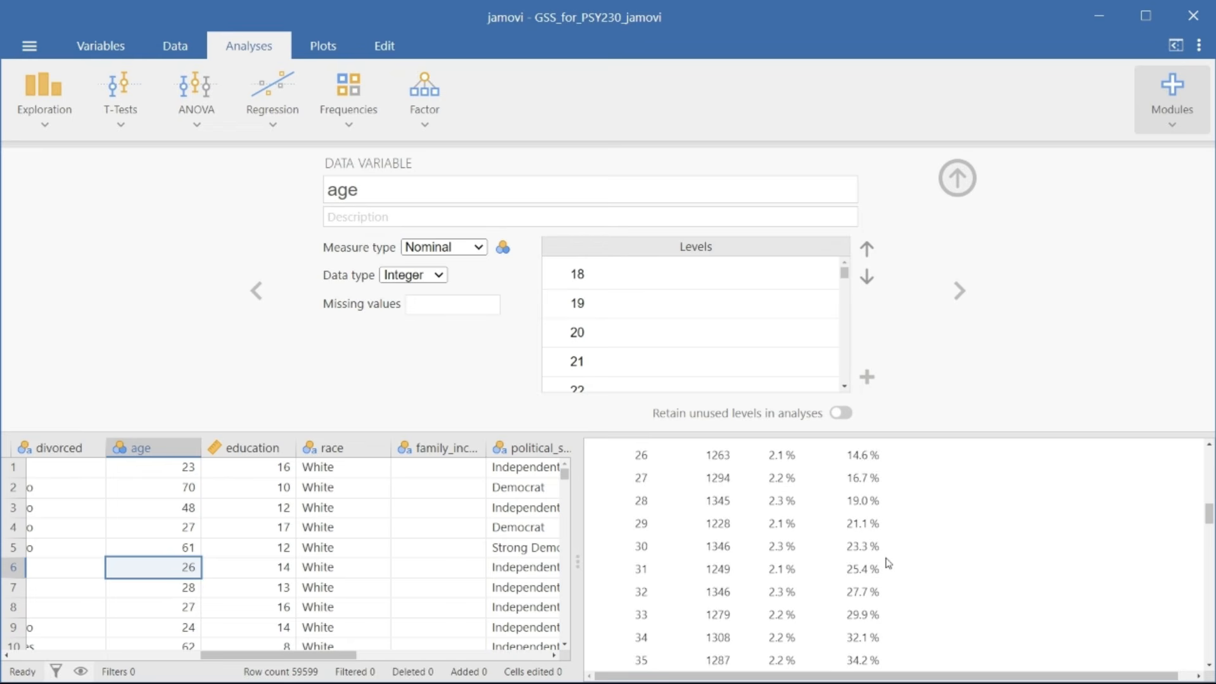
scroll(887, 561, up, 5)
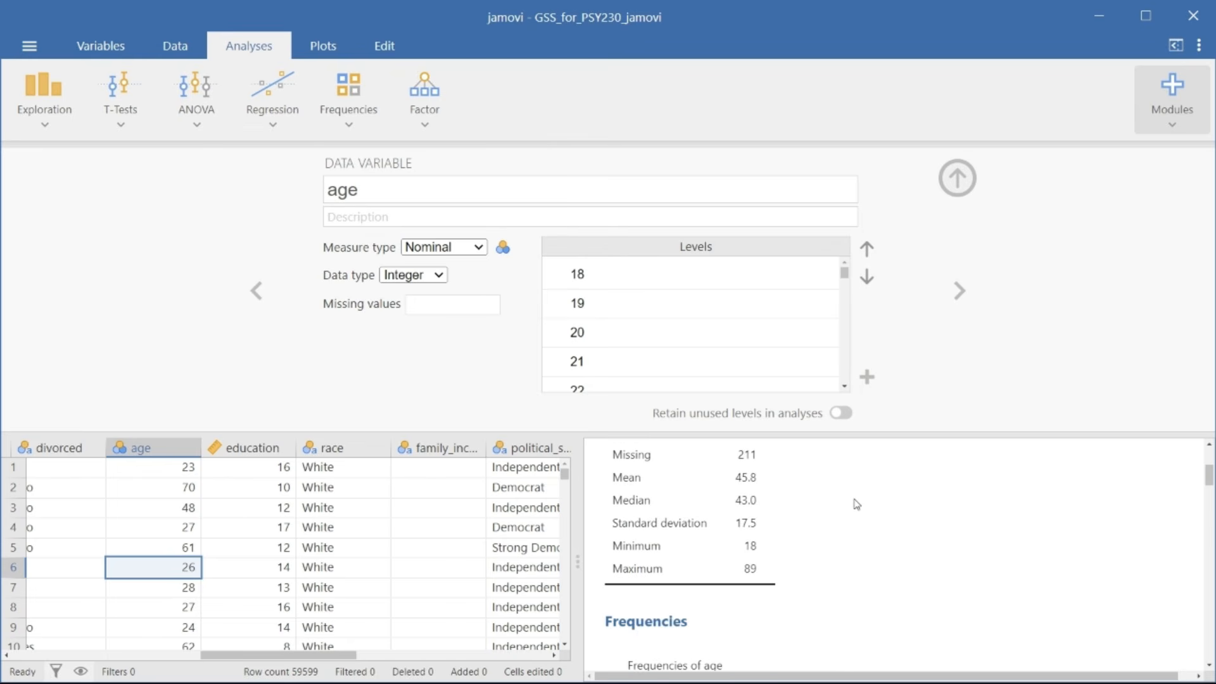
Step: Return the age variable's measure type to Continuous and close its setup
click(466, 251)
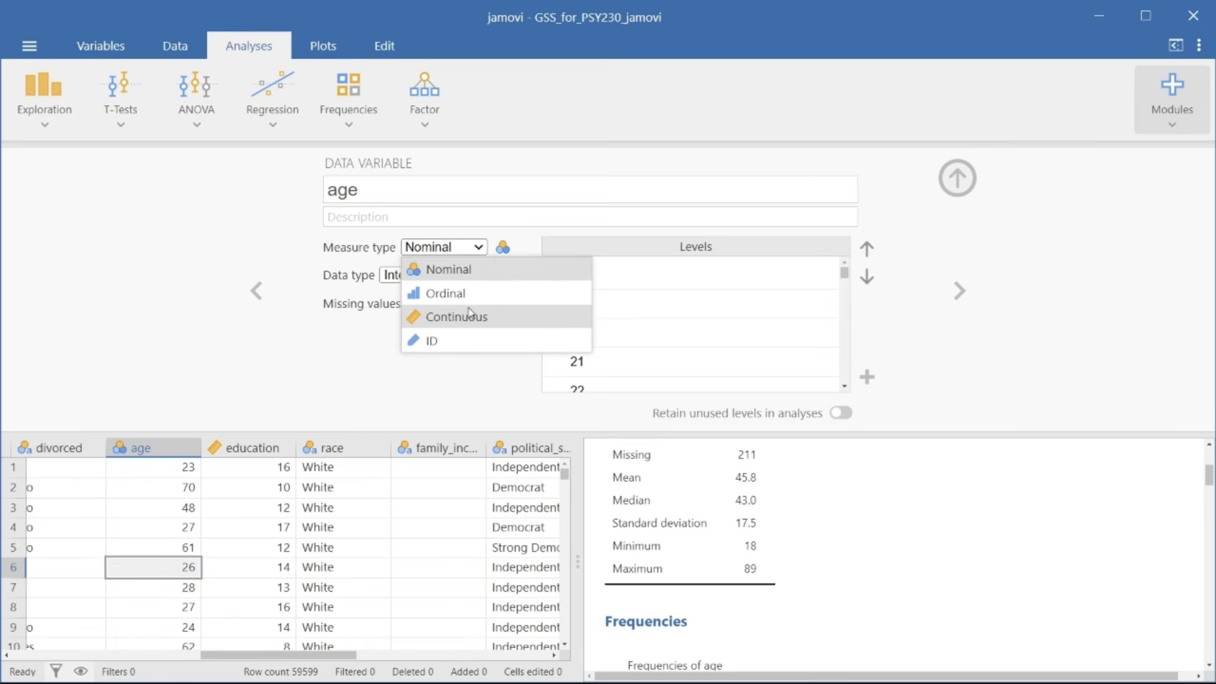
click(470, 314)
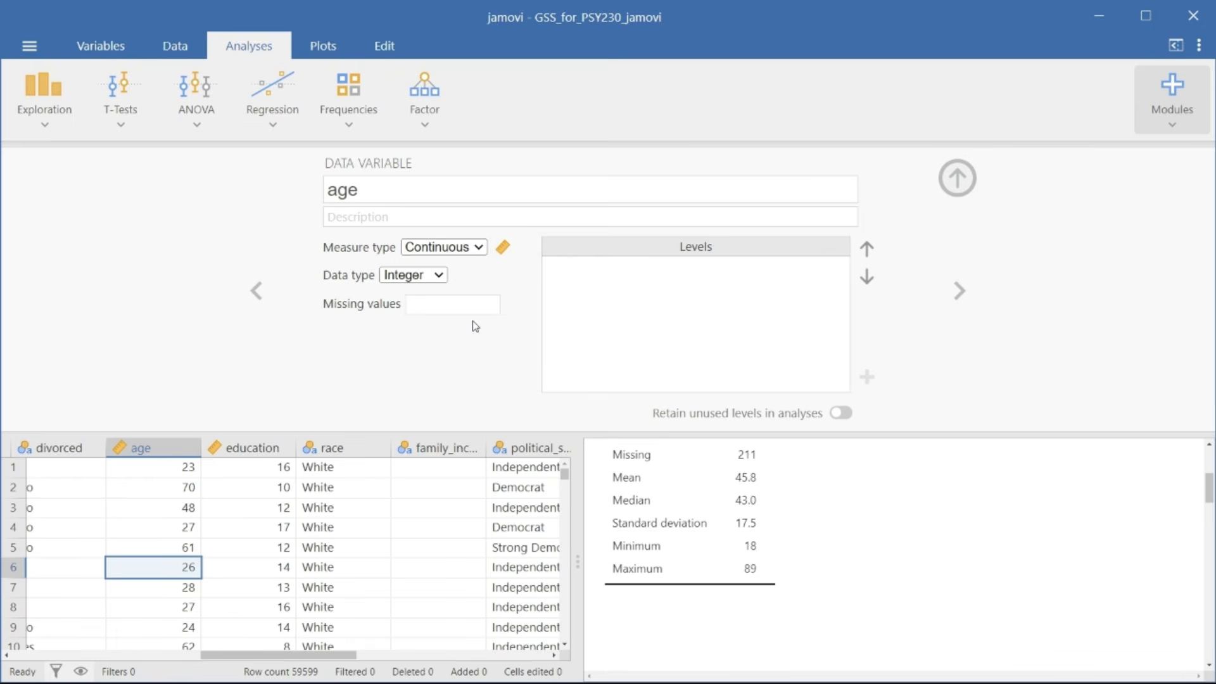
click(966, 186)
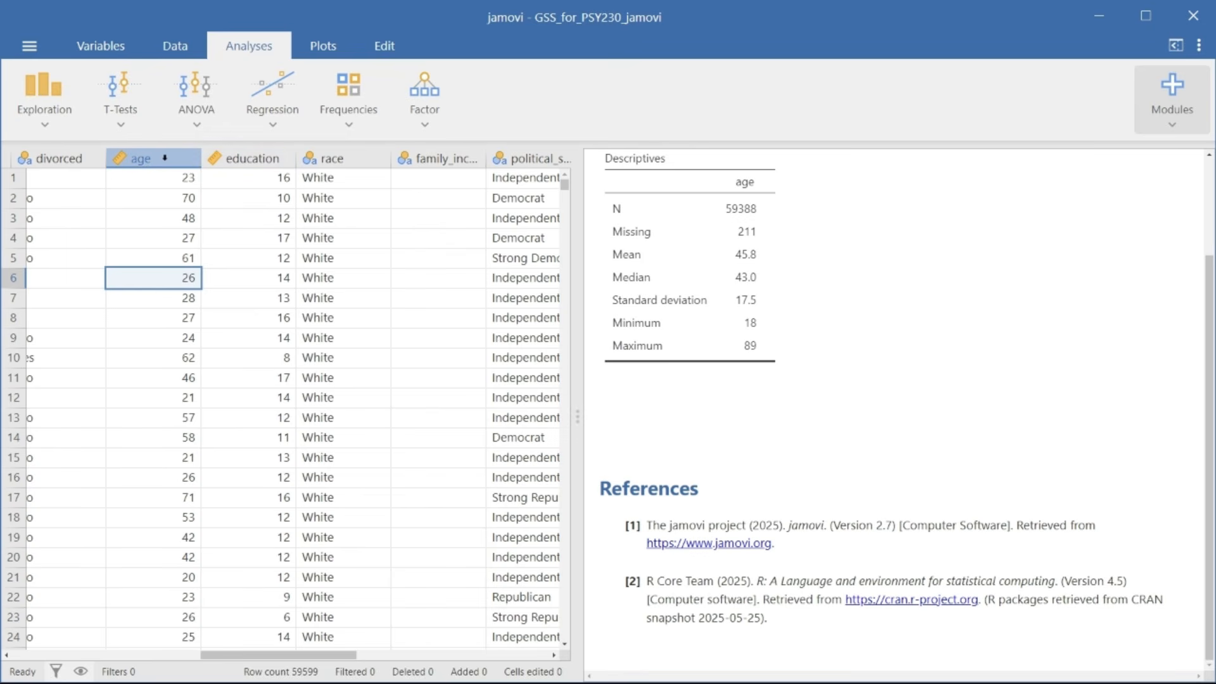
Step: Create a transformed variable from the age column and name it age_groups
right_click(164, 158)
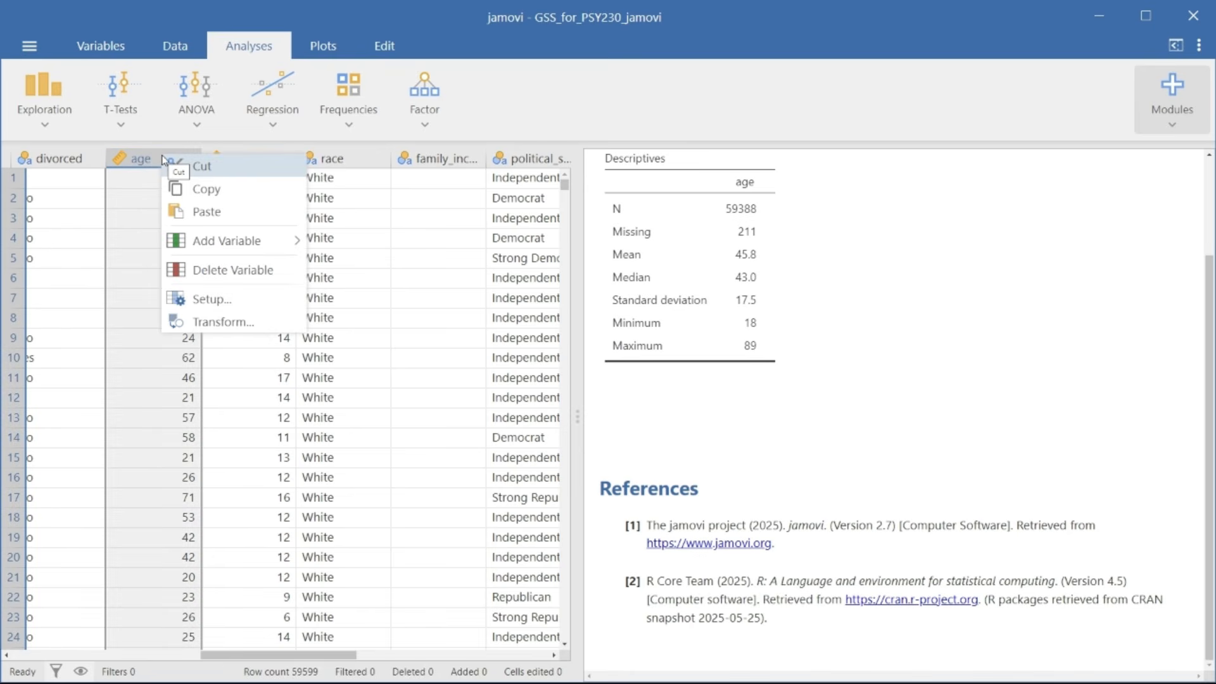
click(251, 323)
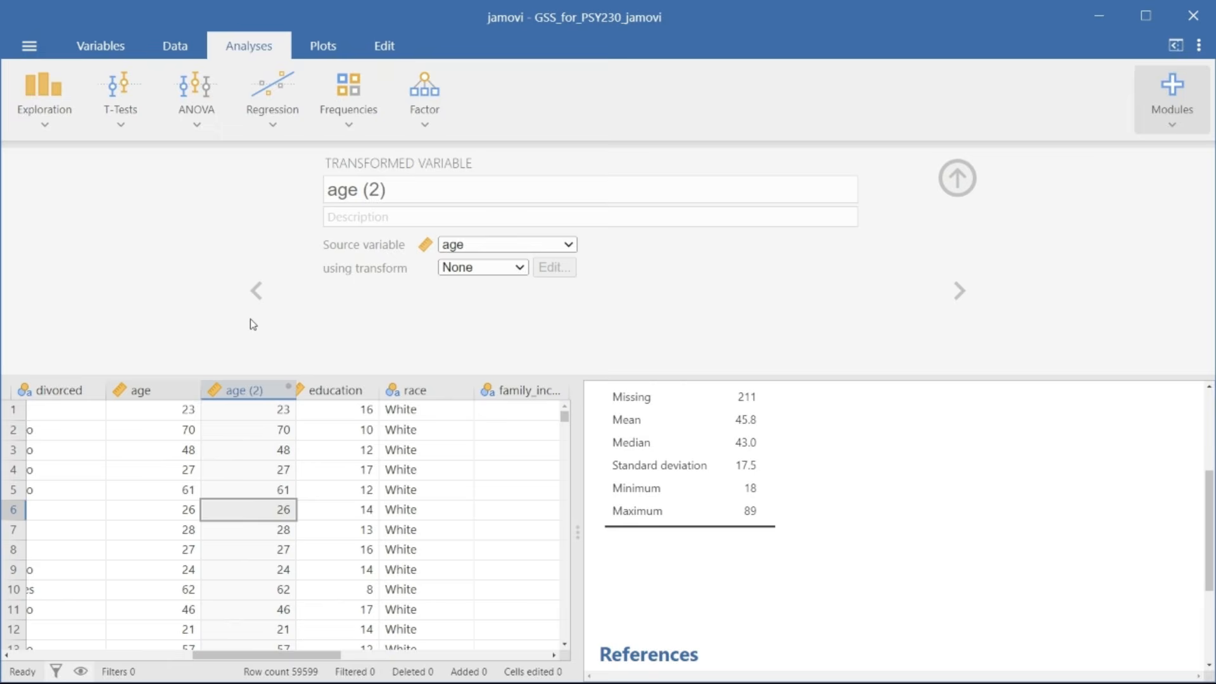
click(358, 190)
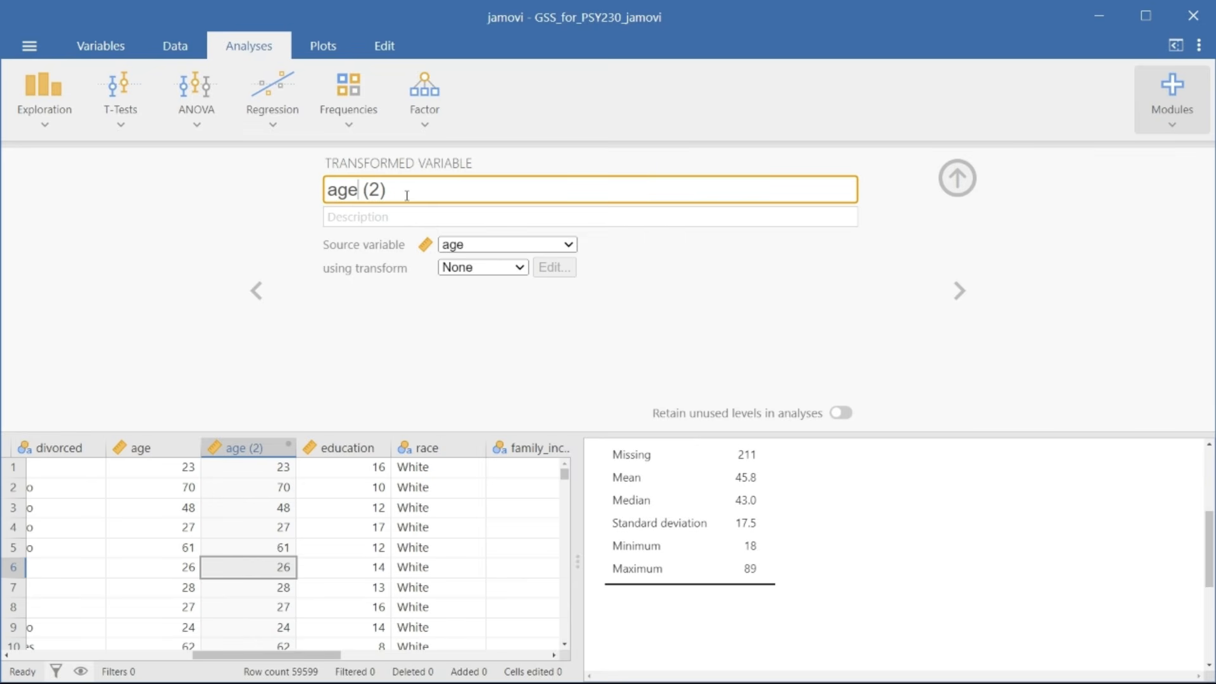
drag(407, 196, 457, 196)
text(_groups)
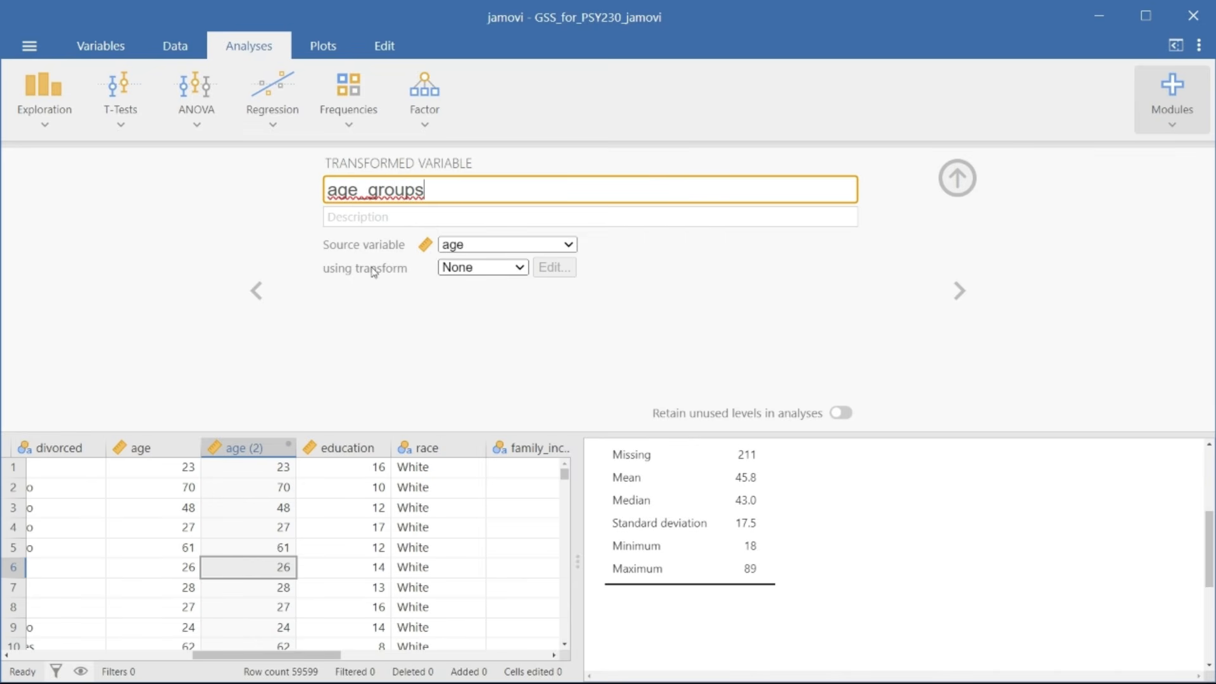
Step: Create a new transform for age_groups and name it Age Groups
click(510, 268)
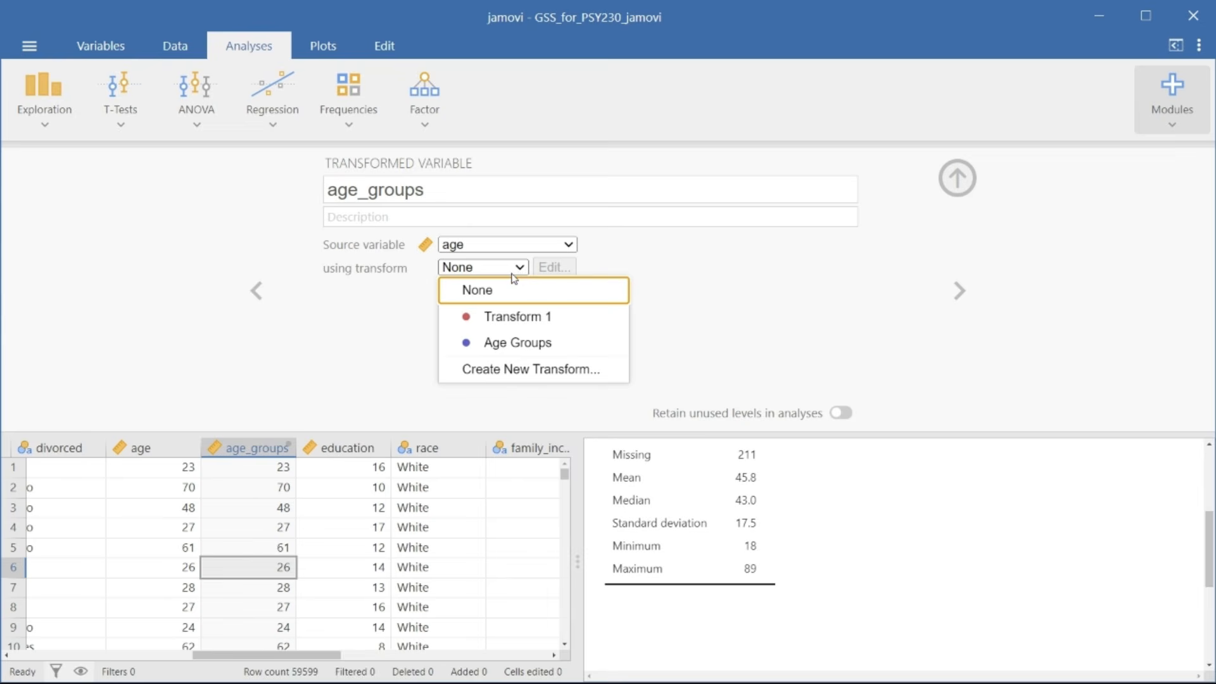
click(529, 373)
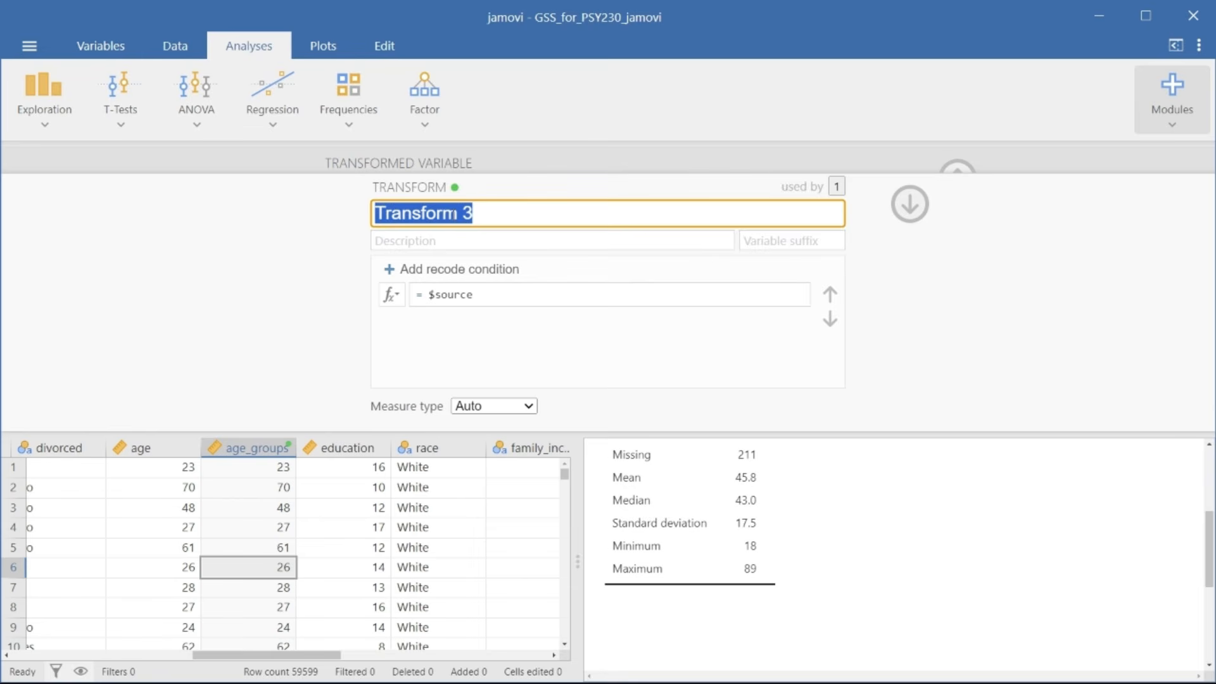
text(Age Groups)
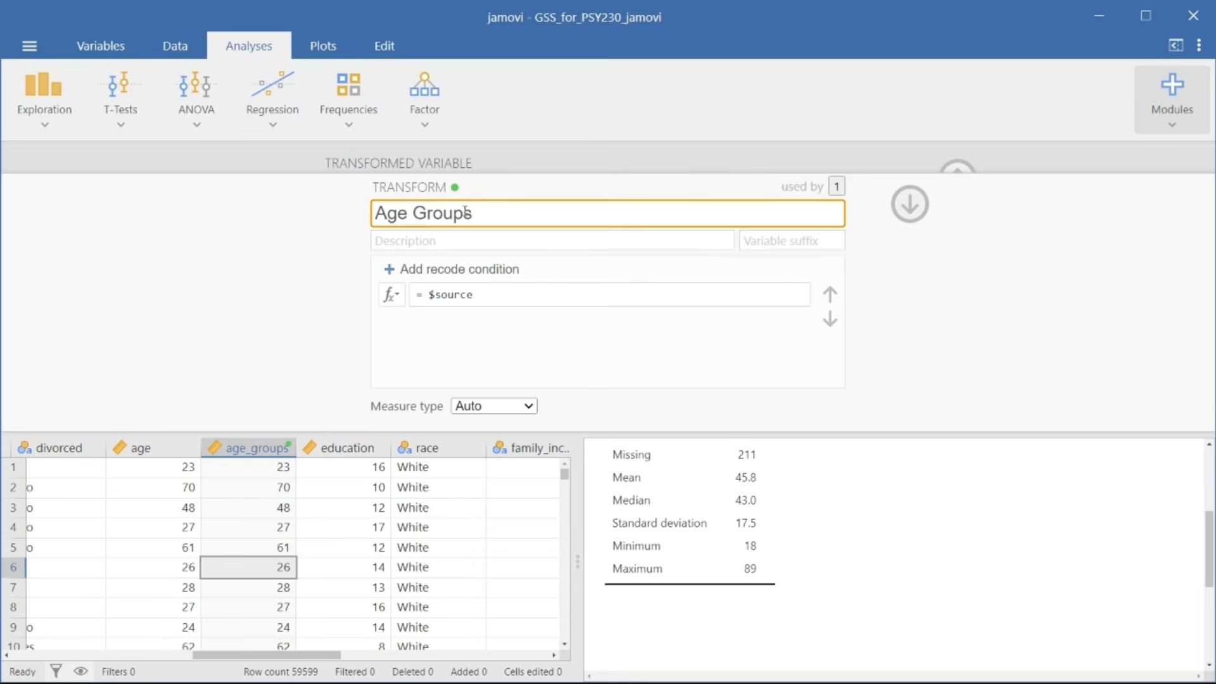
Step: Add a recode condition that assigns "18-25" to source values < 26
click(436, 270)
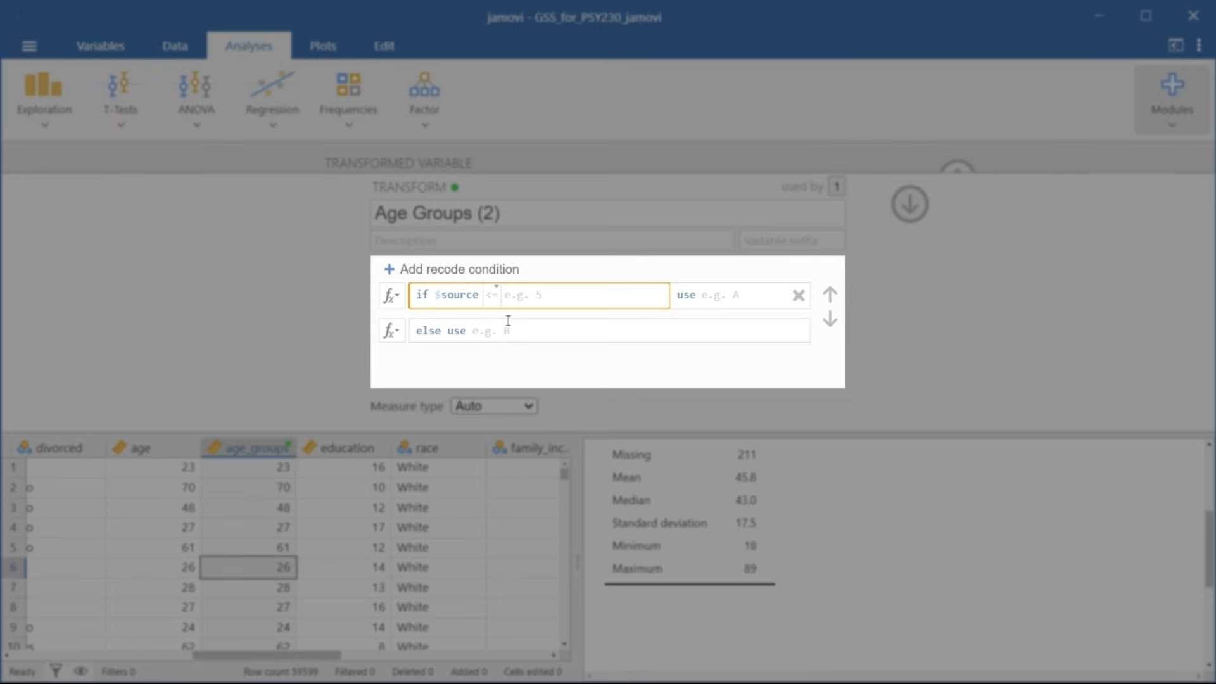
text(<)
key(Tab)
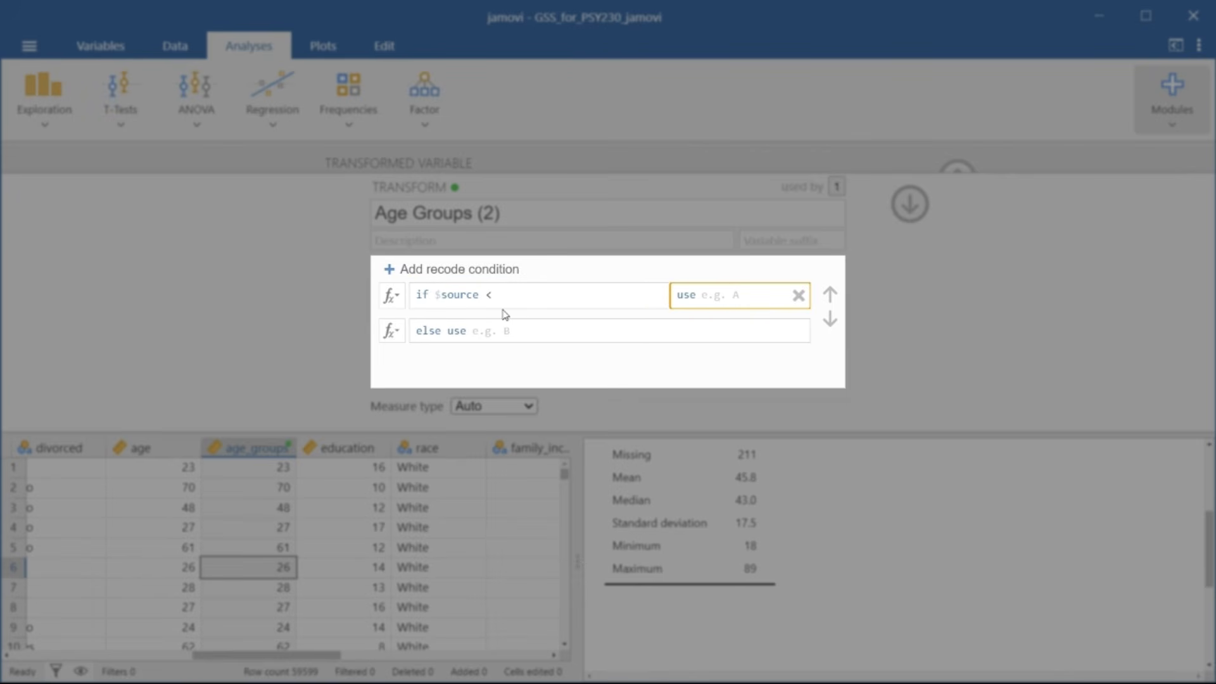
click(515, 296)
text(26)
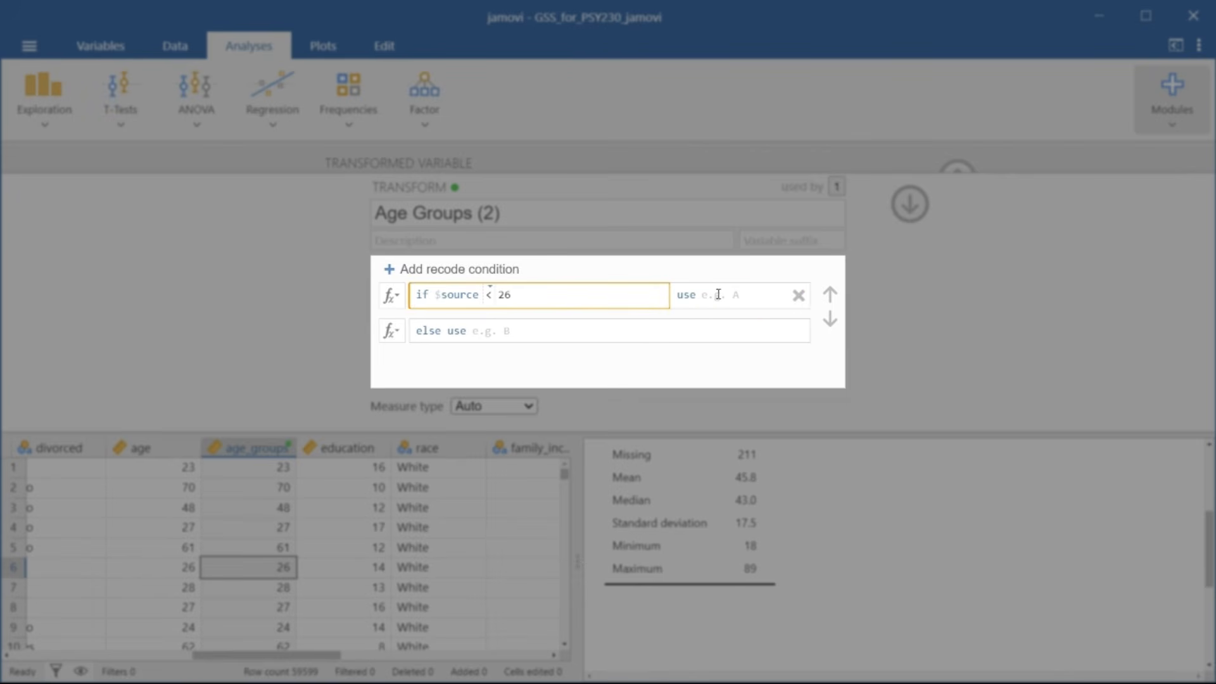
click(718, 294)
text("18)
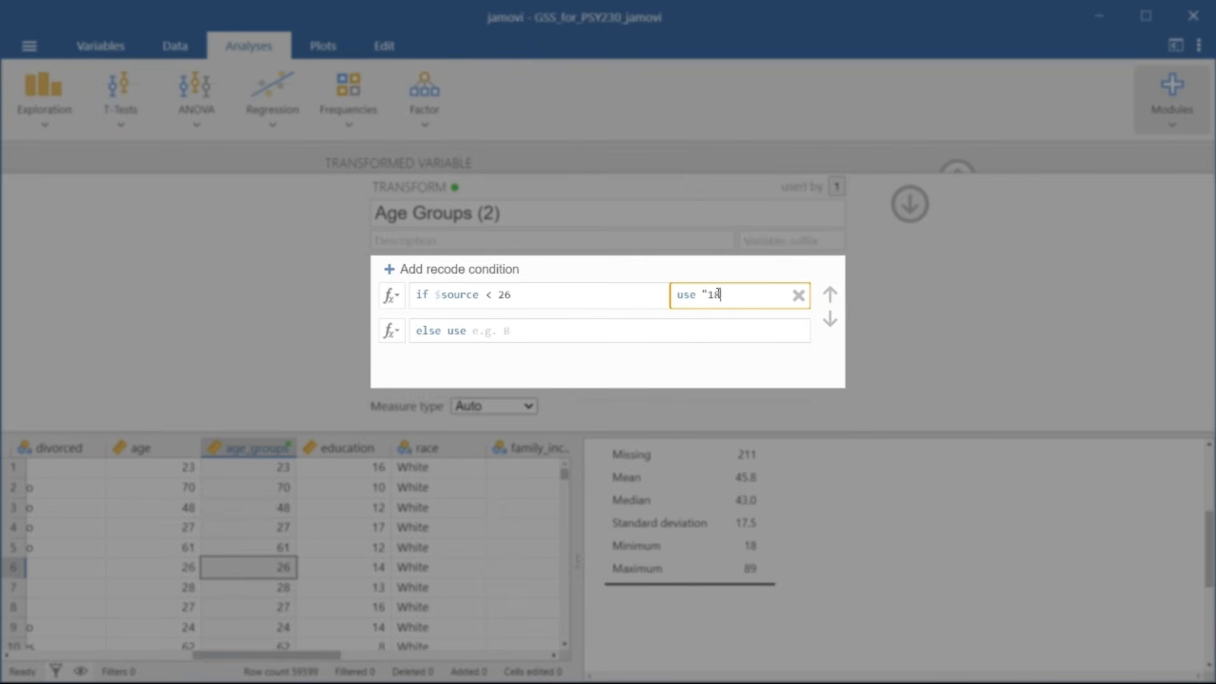
text(-25")
Step: Add a second recode condition that assigns "26-33" to source values < 34
click(415, 272)
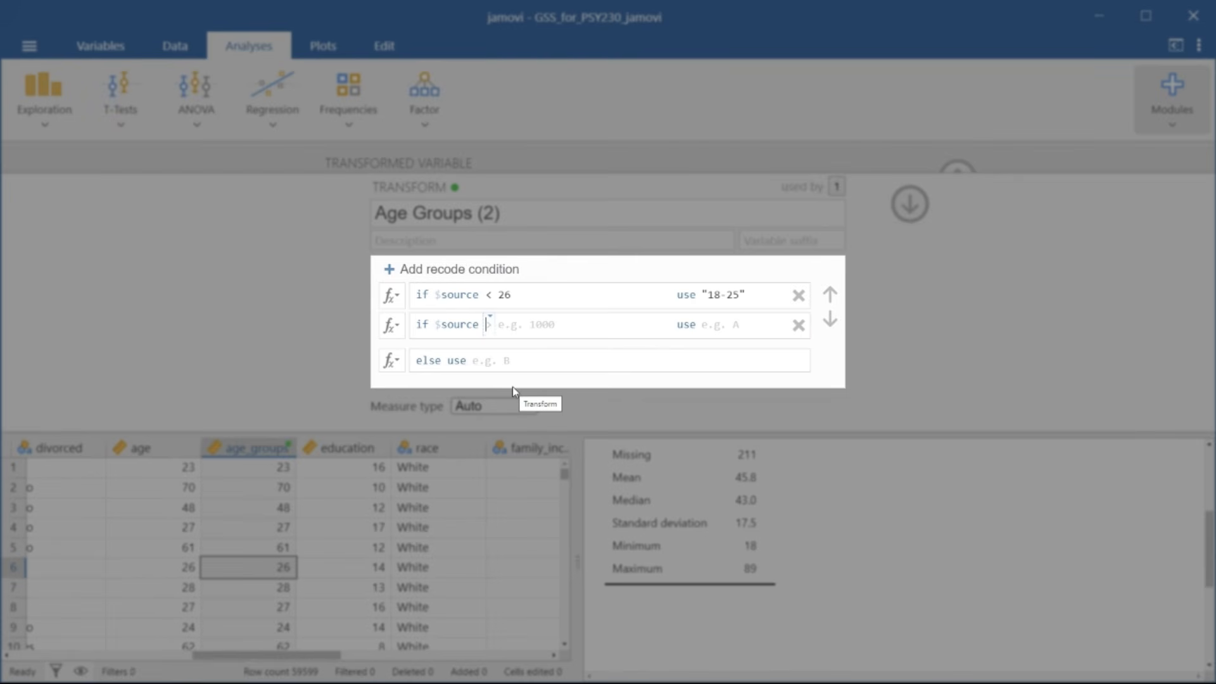
text(< 34)
key(Tab)
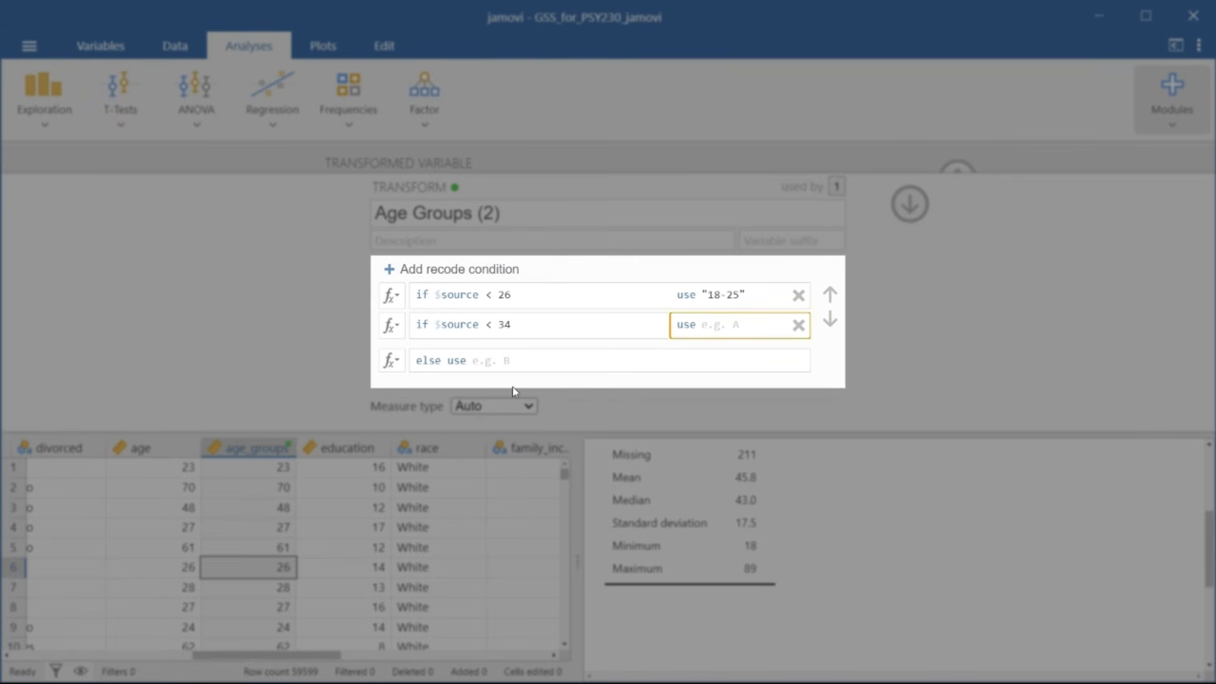
text("26-33")
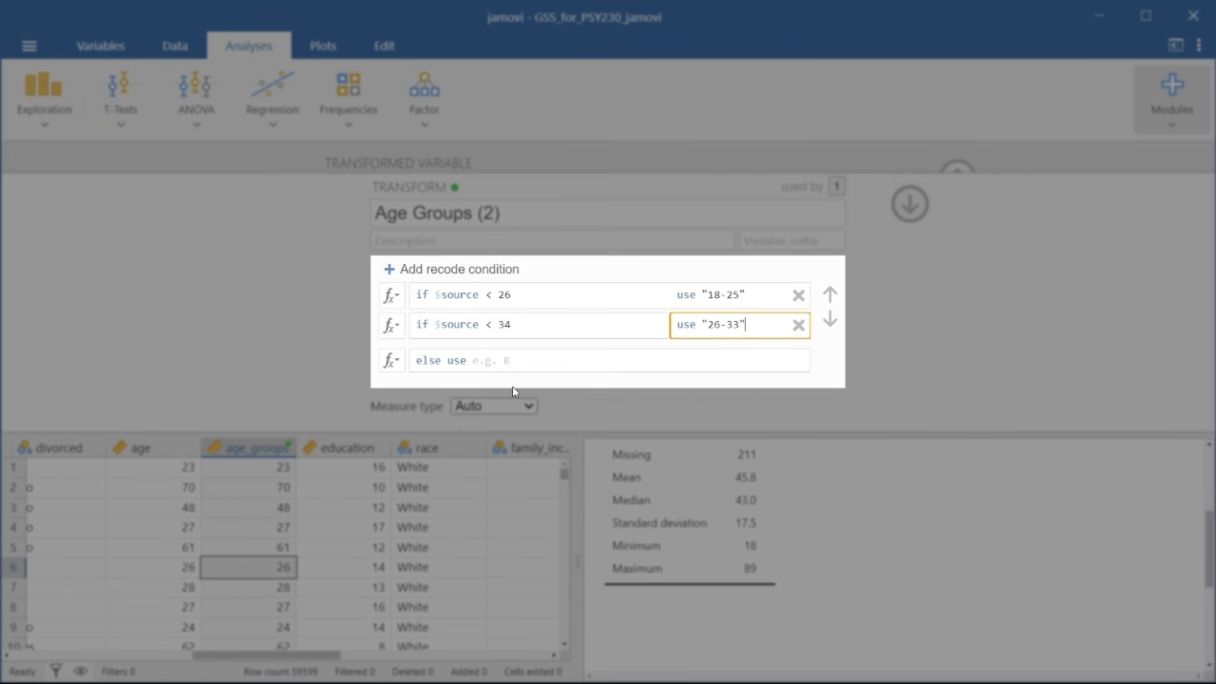
Step: Add a third recode condition that assigns "34-41" to source values < 42
click(437, 279)
click(499, 356)
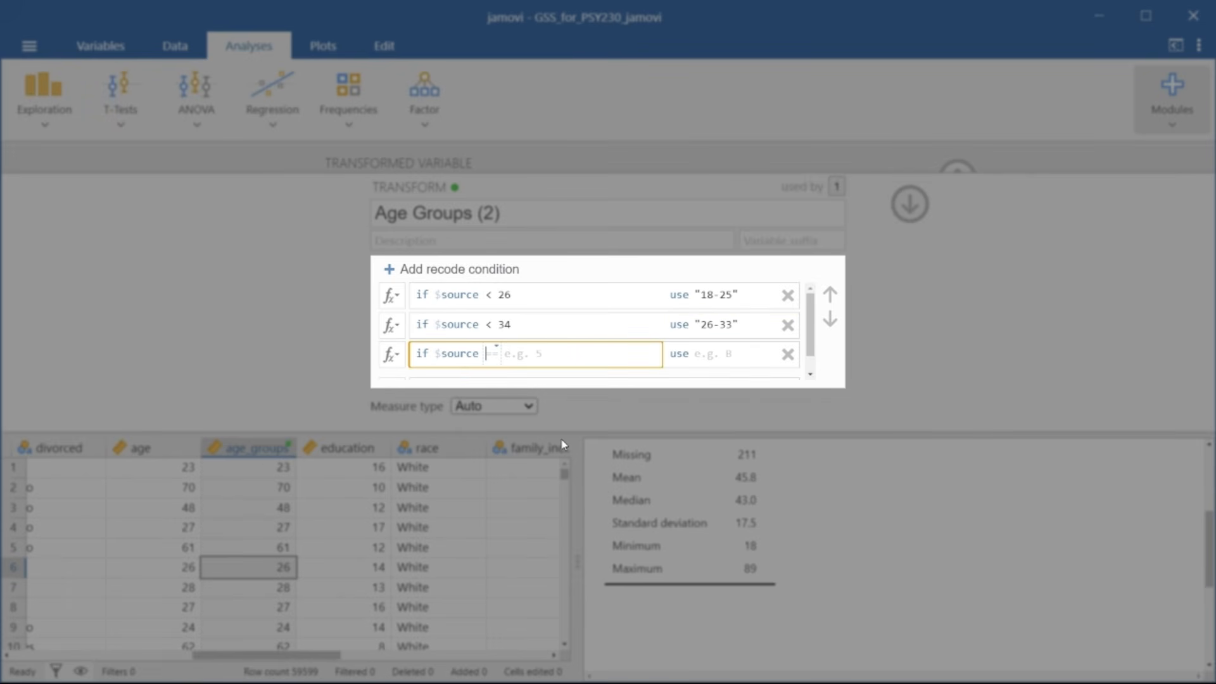
text(< 42)
key(Tab)
text("3)
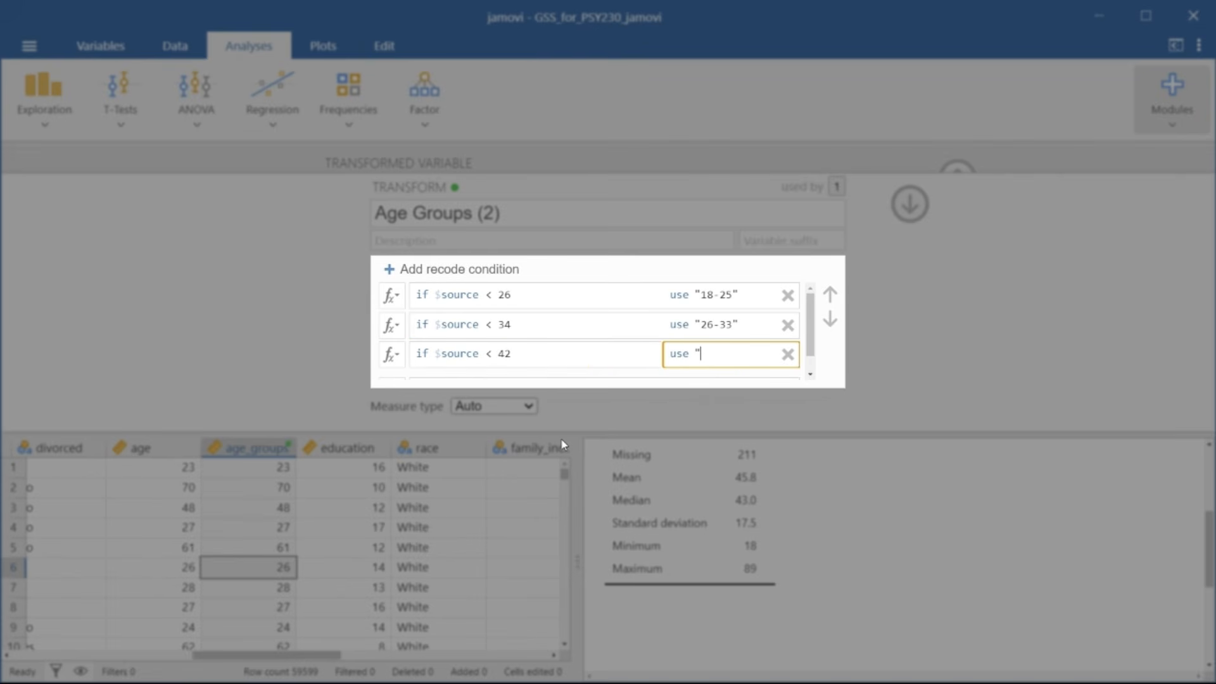
text(4-41")
Step: Add a fourth recode condition that assigns "42-49" to source values < 50
click(452, 270)
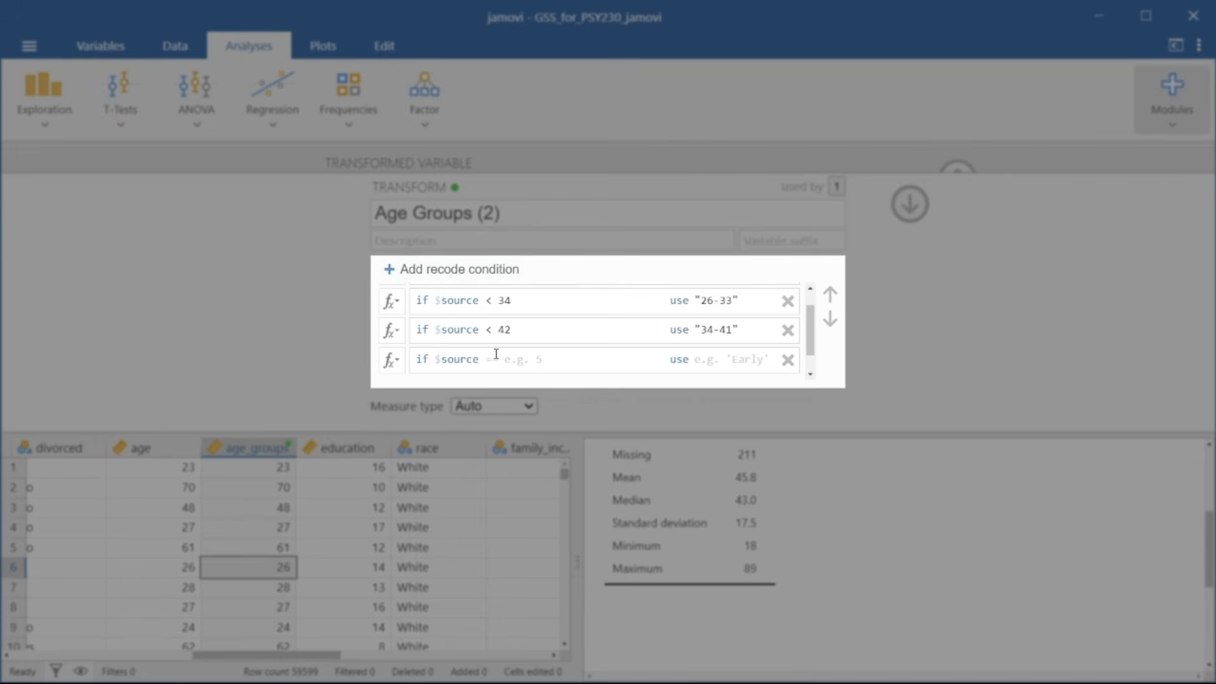
click(499, 361)
text(< 50)
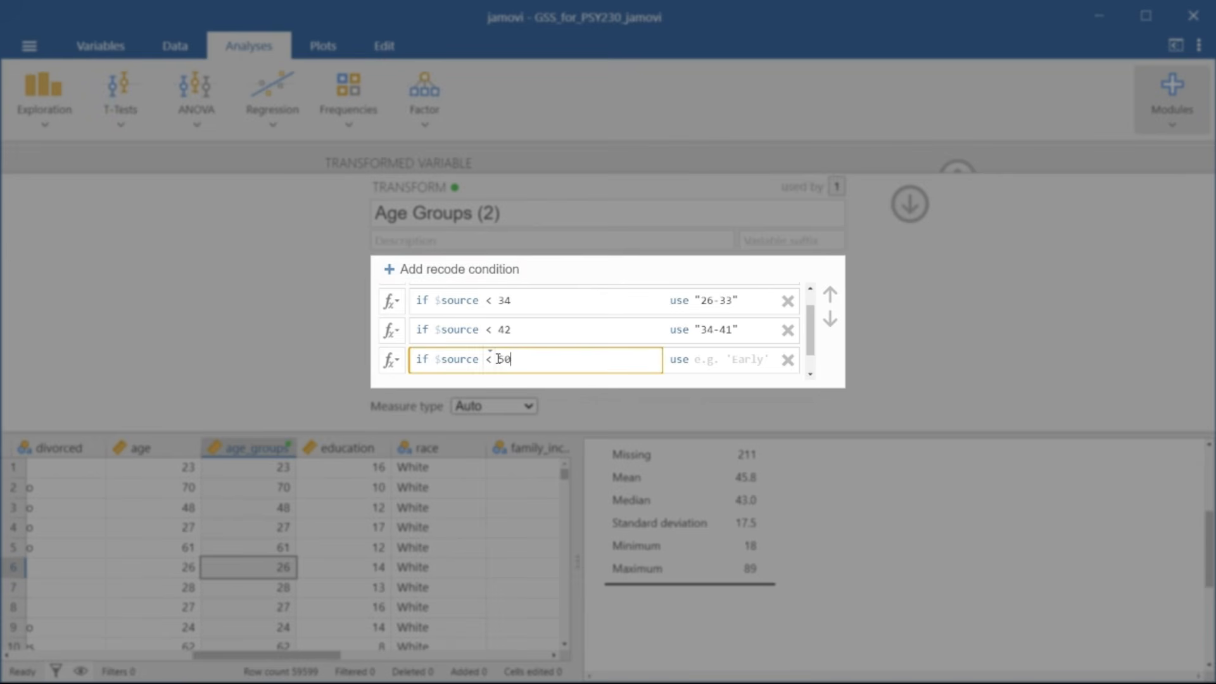
key(Tab)
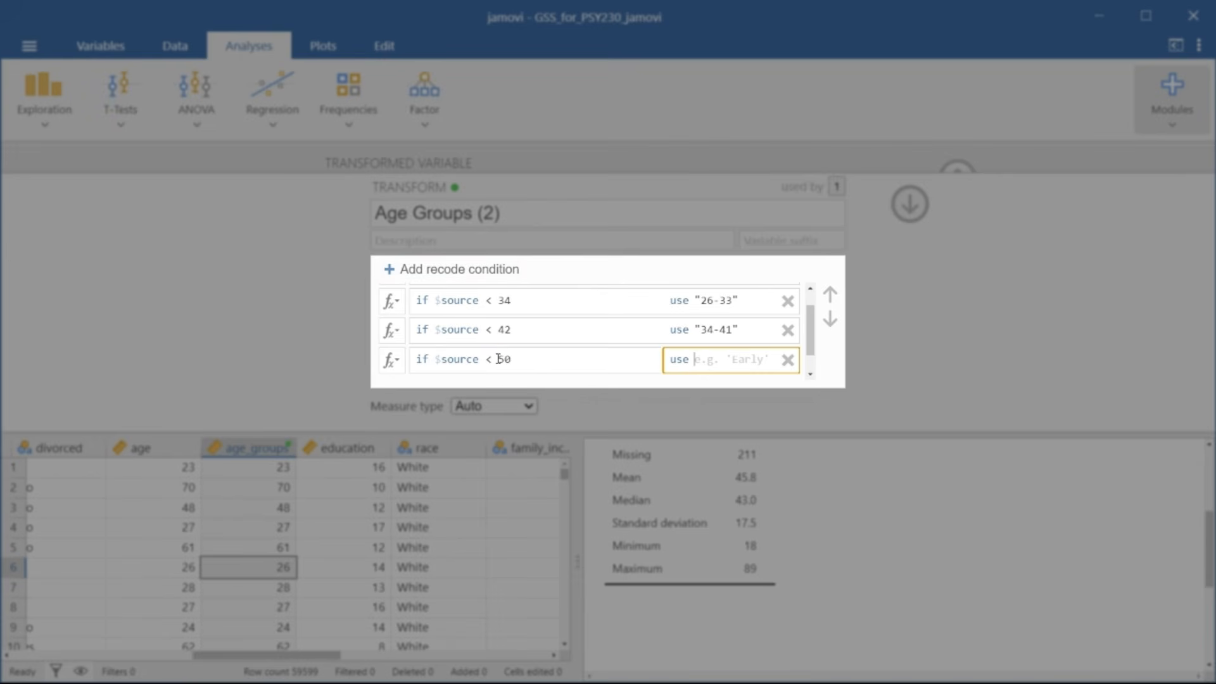
text("42-49")
Step: Add a fifth recode condition that assigns "50-57" to source values < 58
click(444, 283)
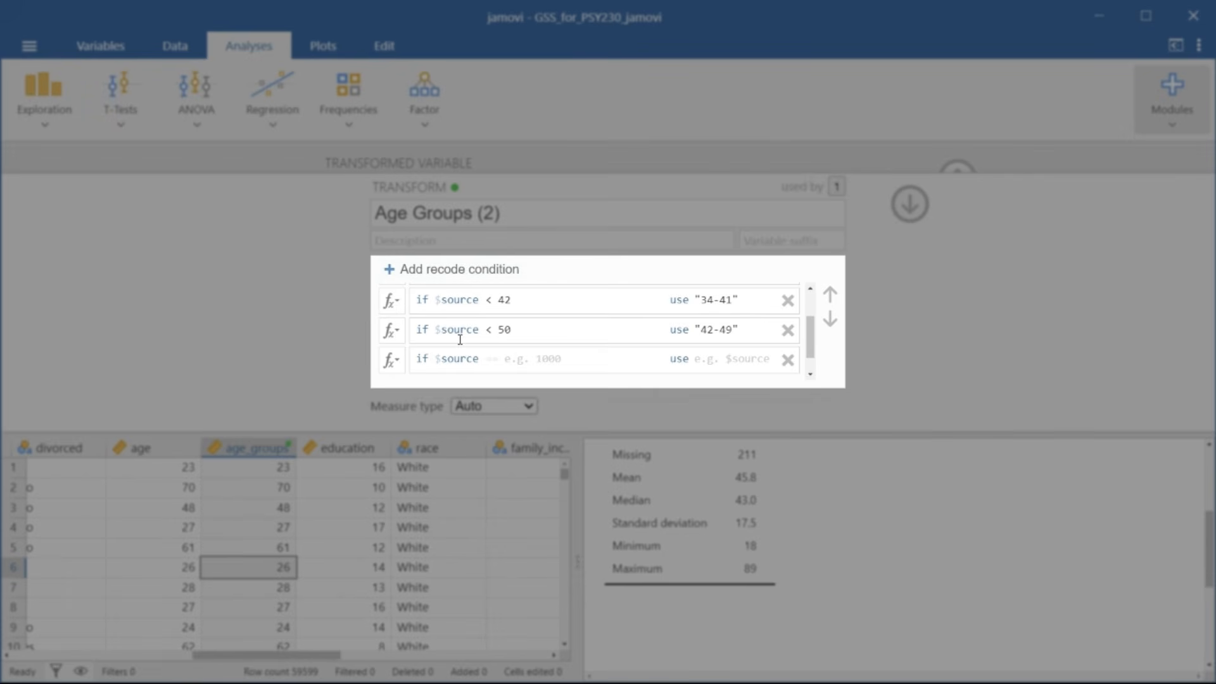
click(492, 359)
text(<)
key(Tab)
text(58)
key(Tab)
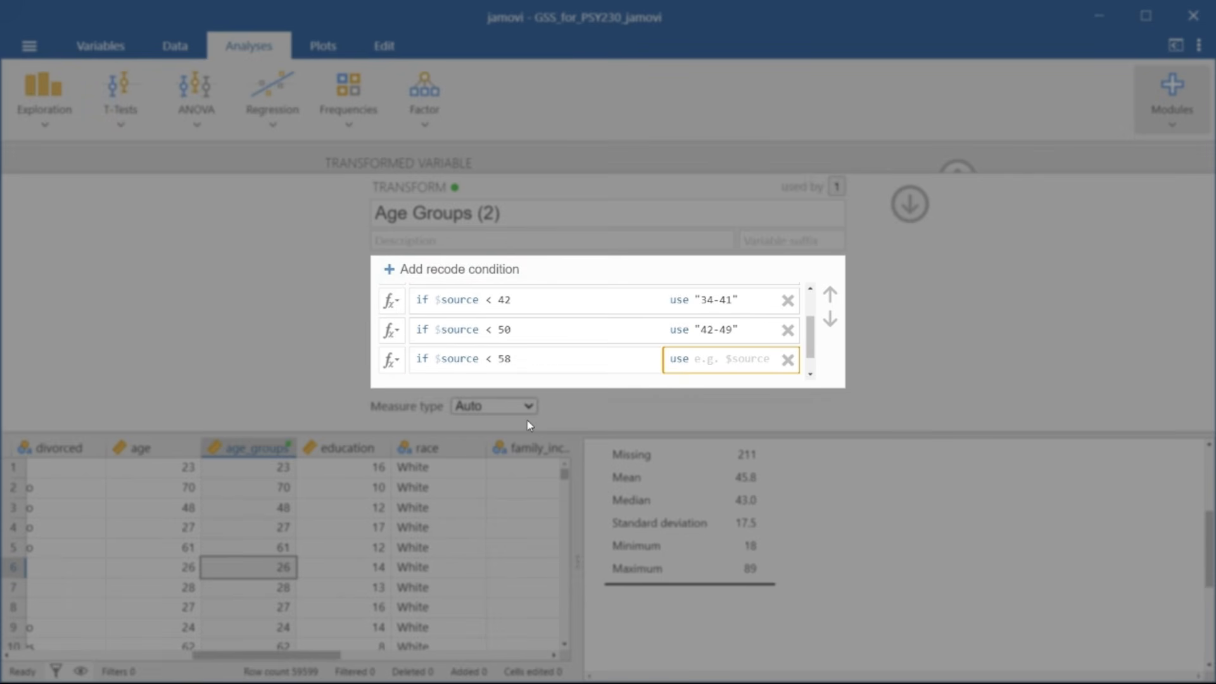
text("50-57")
Step: Add a sixth recode condition that assigns "58-65" to source values < 66
click(445, 282)
click(492, 359)
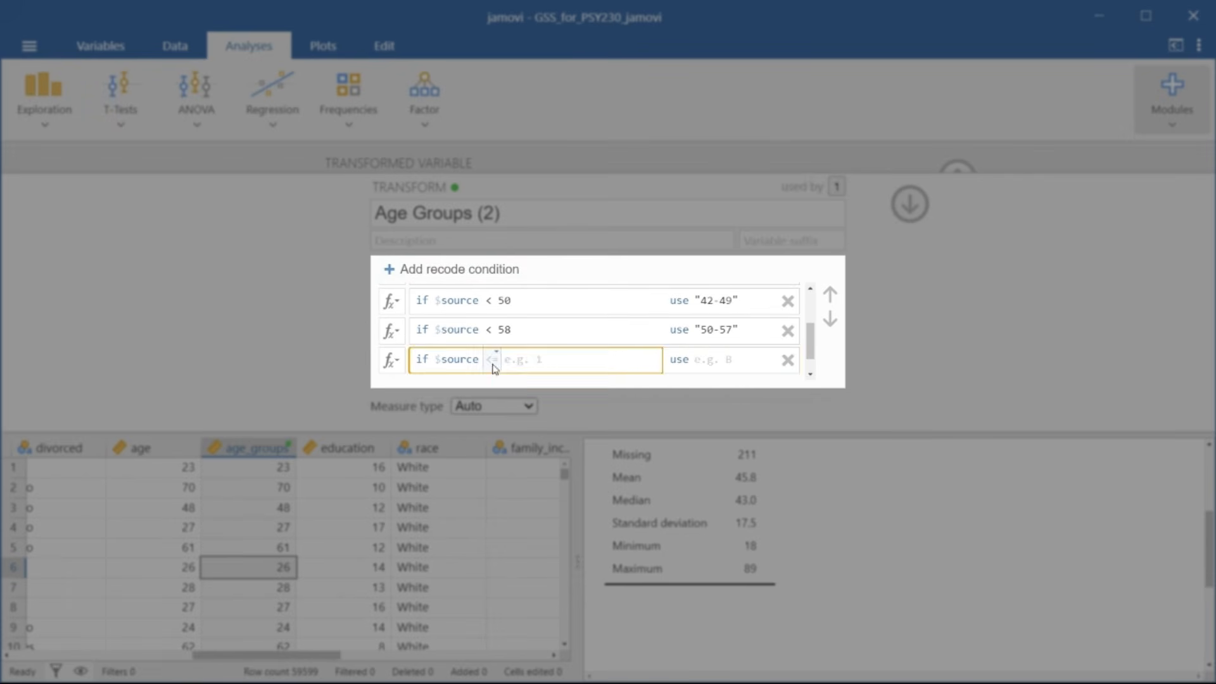
text(<)
key(Tab)
text(66)
key(Tab)
text("58-65")
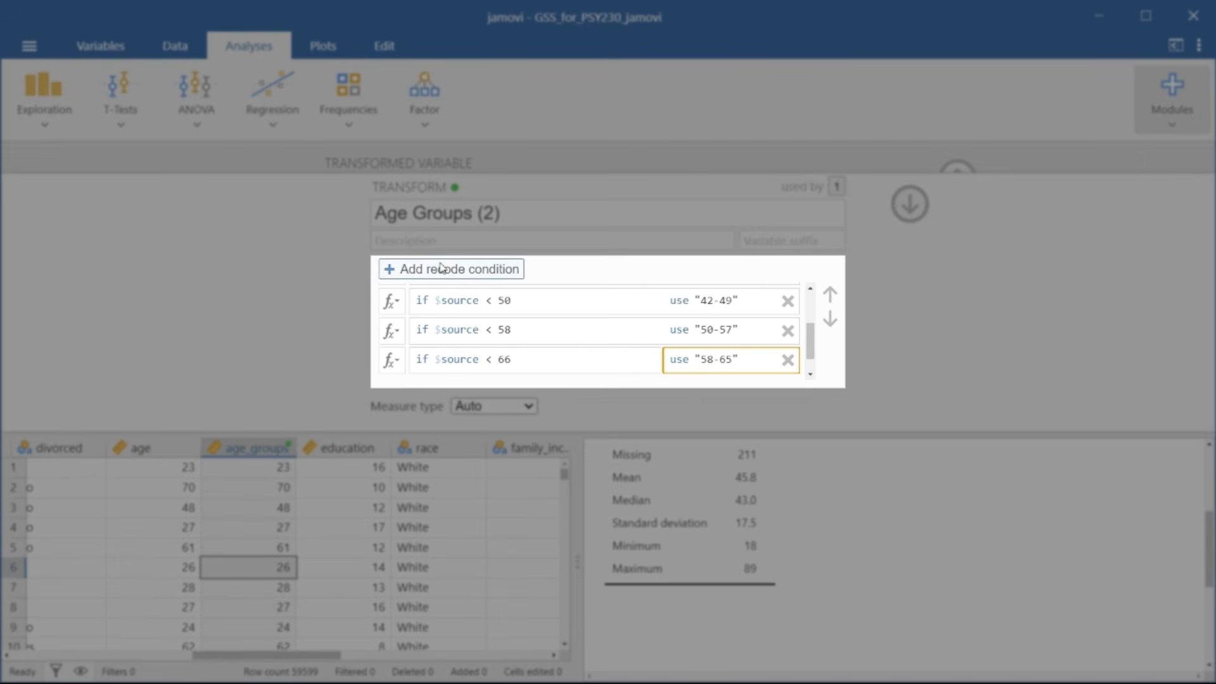
Step: Add a seventh recode condition that assigns "66-73" to source values < 74
click(452, 270)
click(493, 359)
text(<)
key(Tab)
text(72)
key(Tab)
text("66)
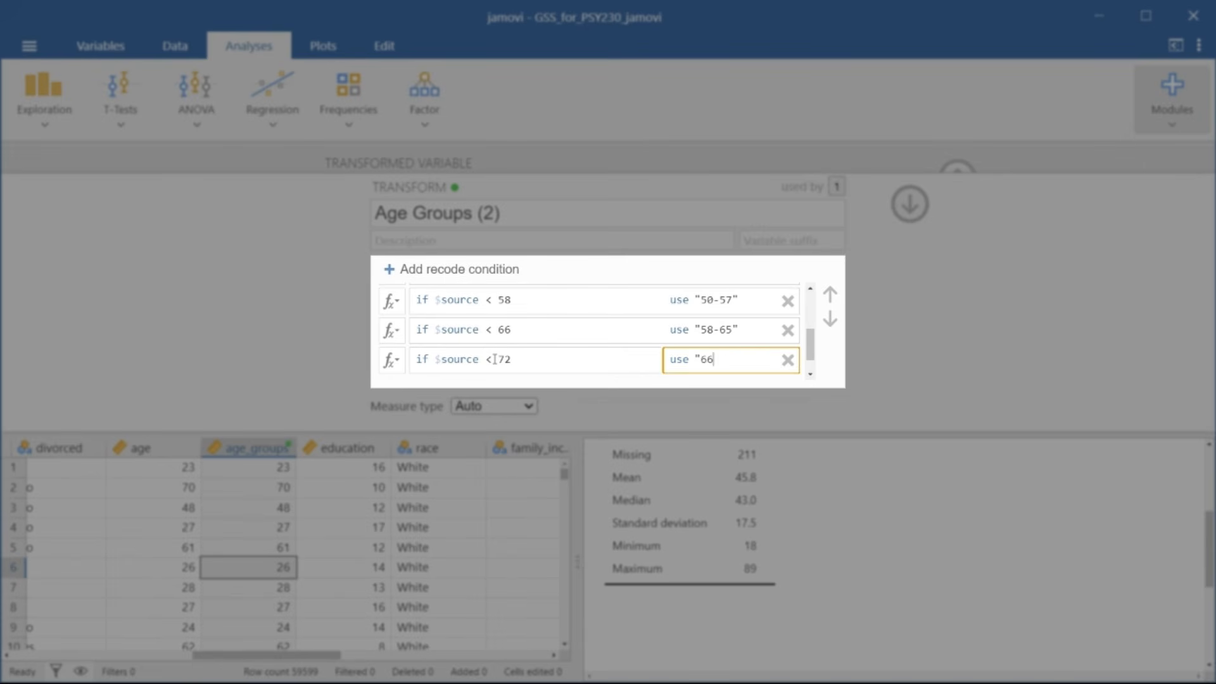
text(-73")
click(507, 359)
key(BackSpace)
text(4)
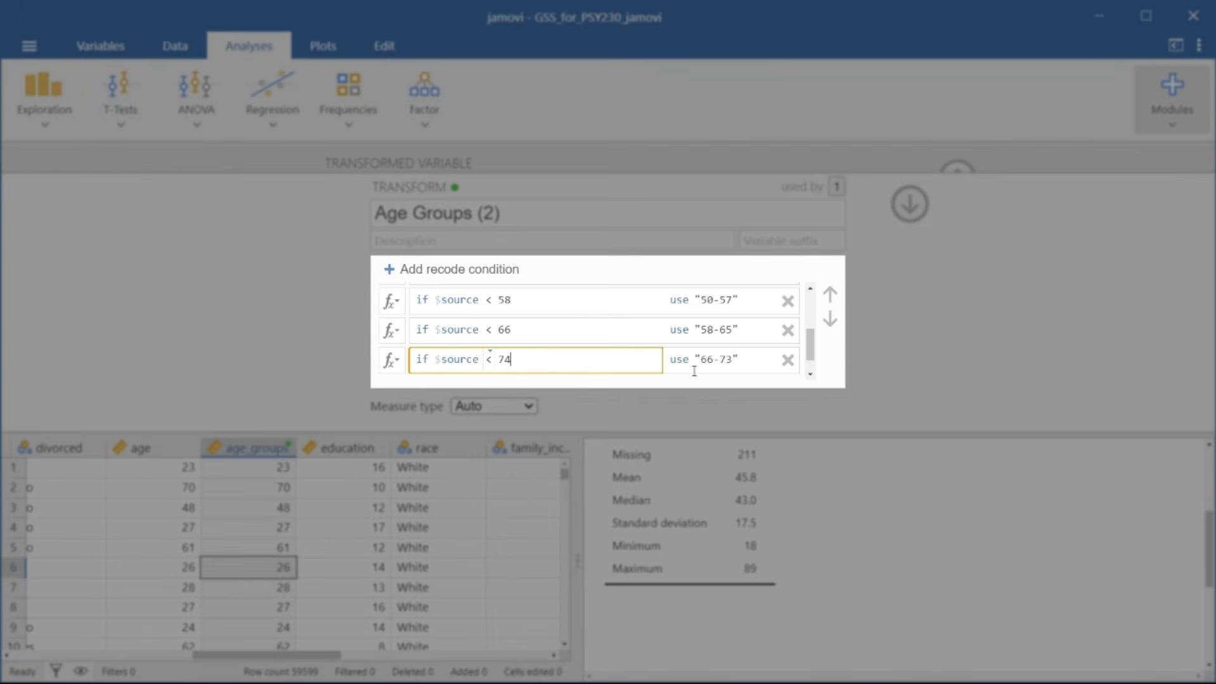
Step: Add an eighth recode condition that assigns "74-81" to source values < 82
click(453, 270)
click(488, 359)
text(< 82)
key(Tab)
text(")
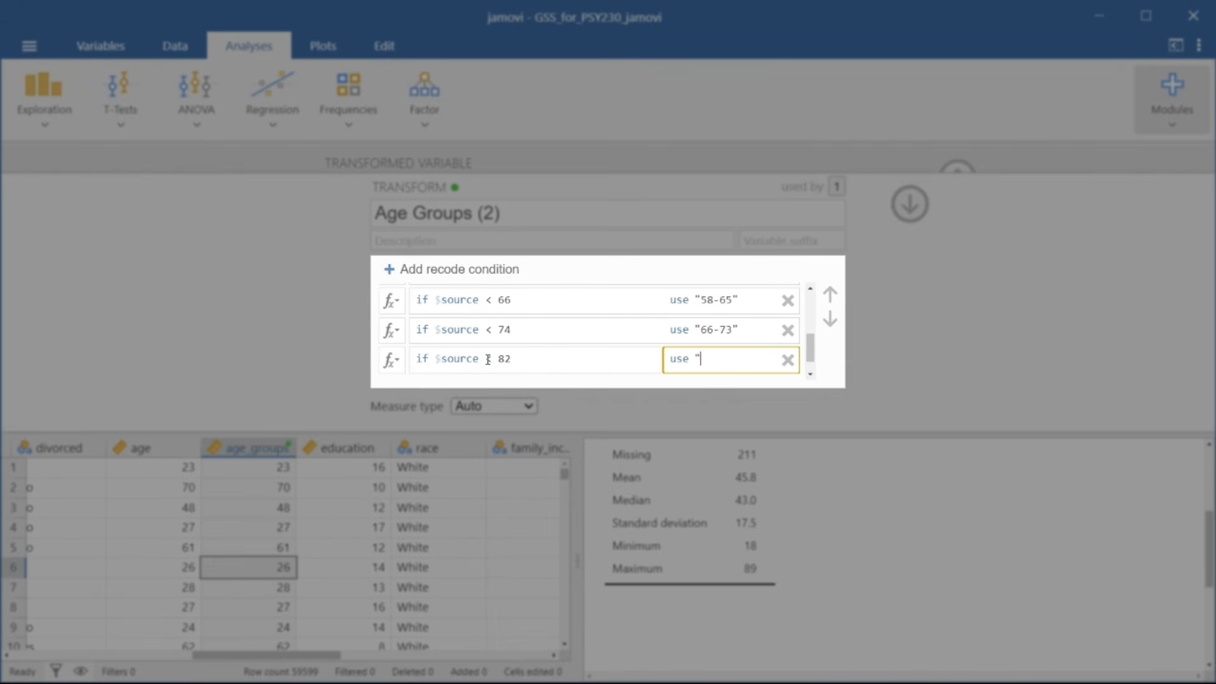
text(74-81")
Step: Add a ninth recode condition that assigns "82-89" to source values < 90, and close the transformed variable's setup
click(453, 269)
click(489, 360)
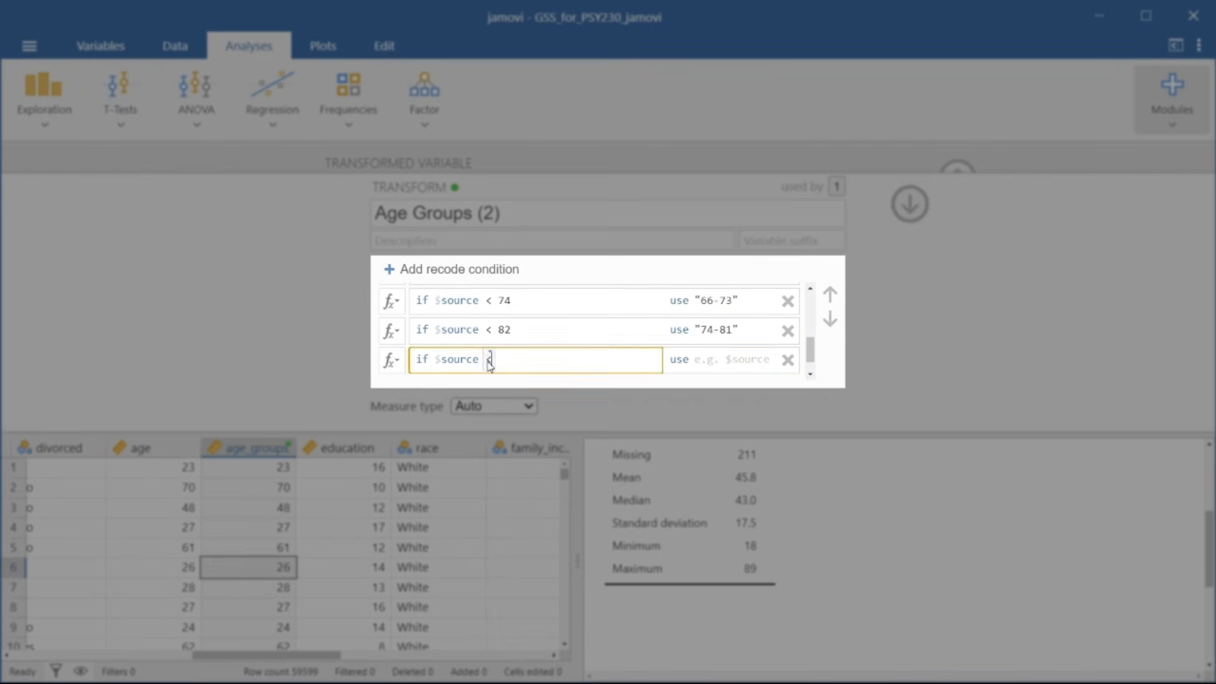
text(< 90)
key(Tab)
text("82-89")
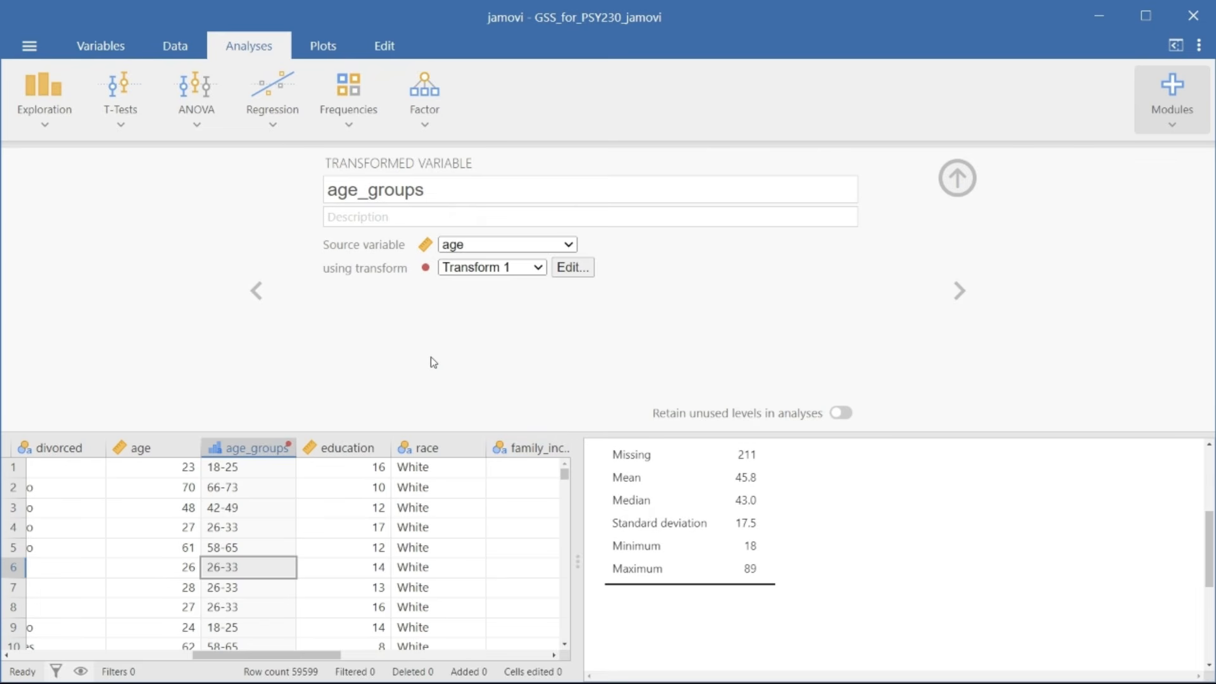
click(956, 178)
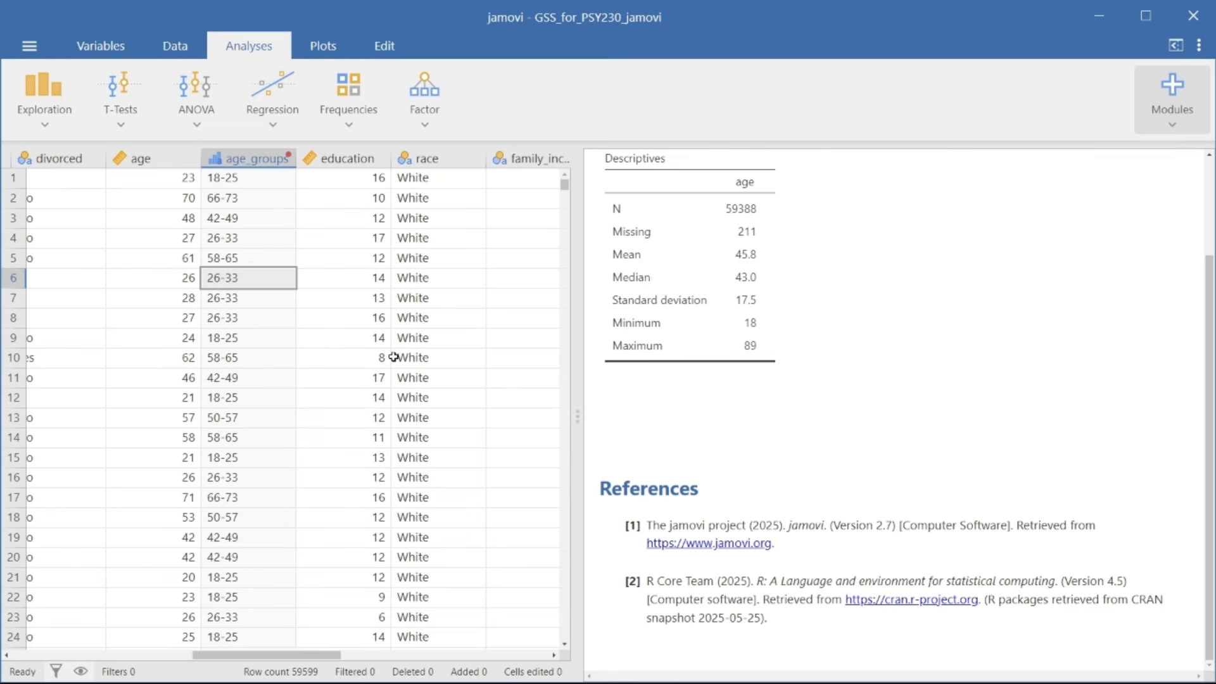
Step: Run a Descriptives analysis on age_groups with frequency tables enabled and review its output
click(39, 111)
click(101, 158)
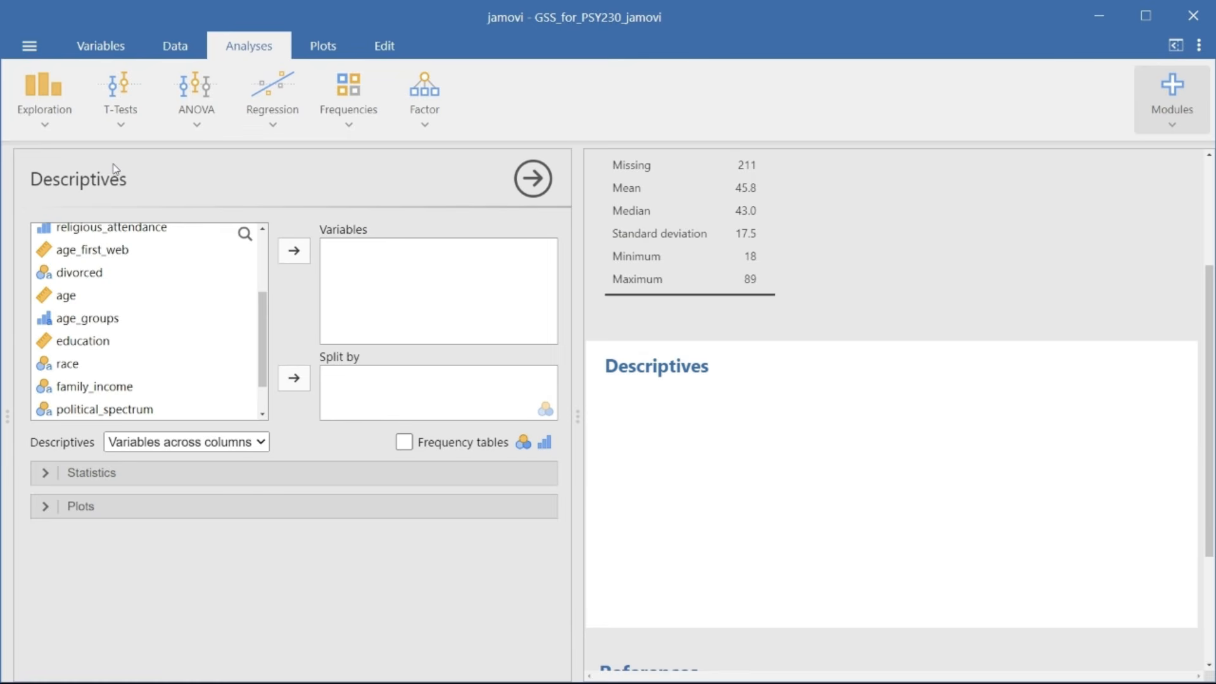
double_click(111, 318)
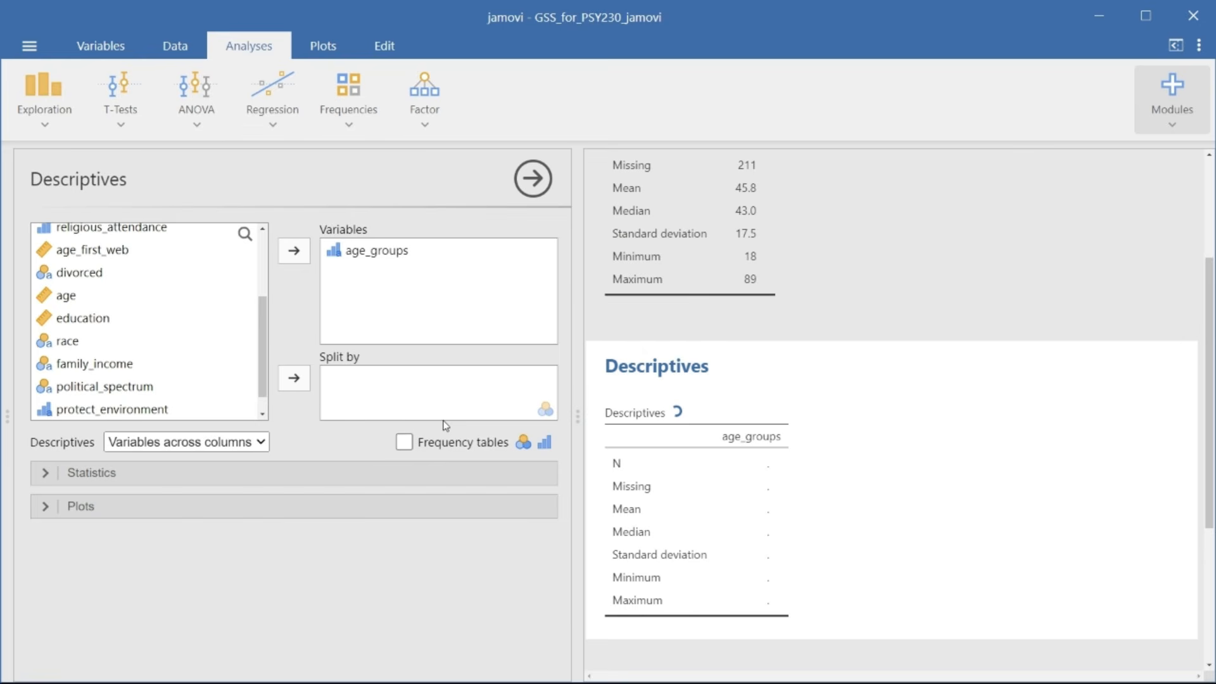
click(451, 441)
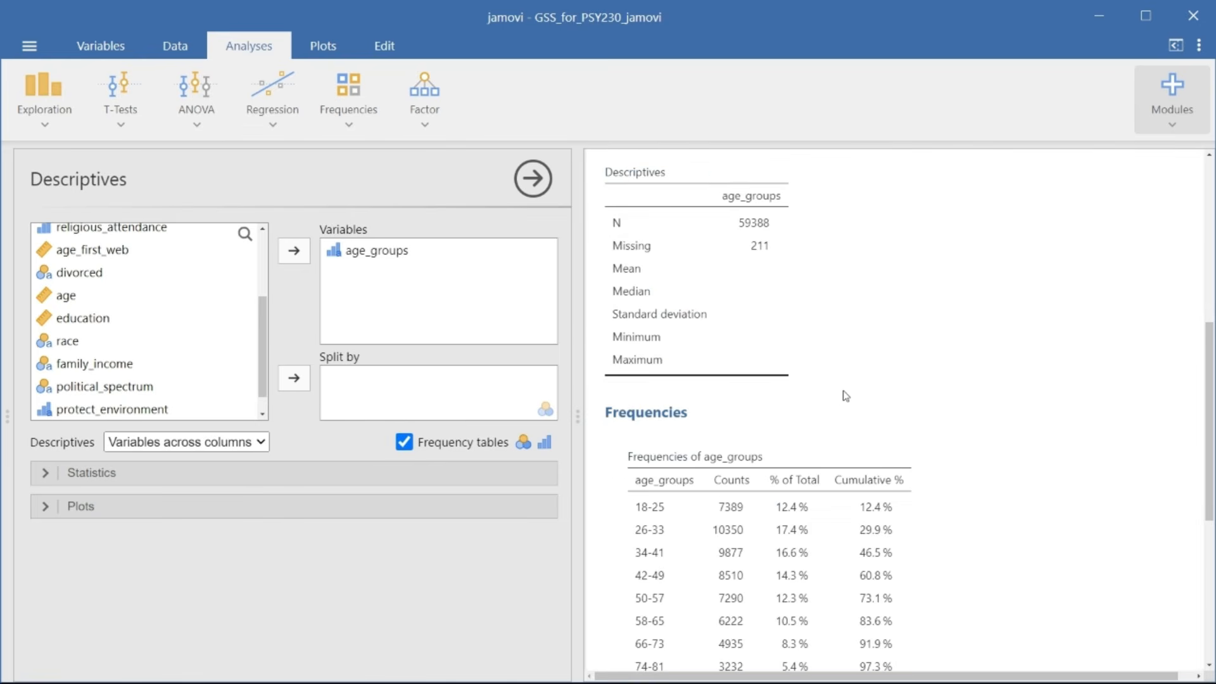
scroll(848, 396, down, 2)
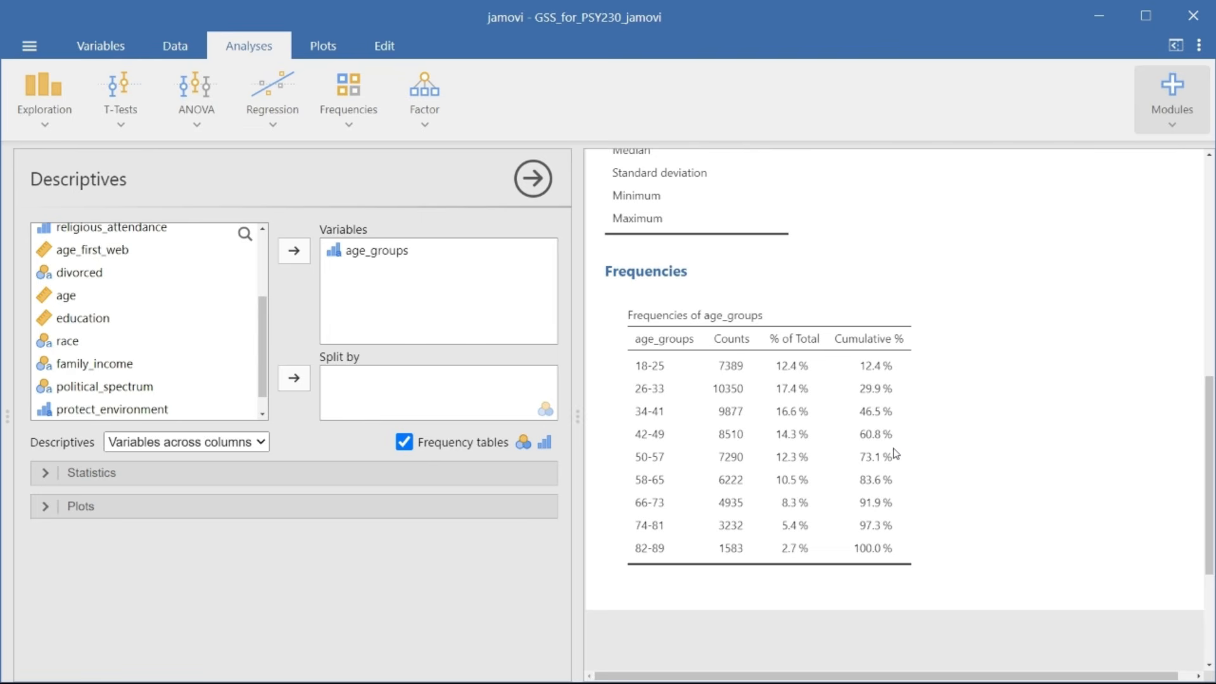
scroll(893, 452, up, 1)
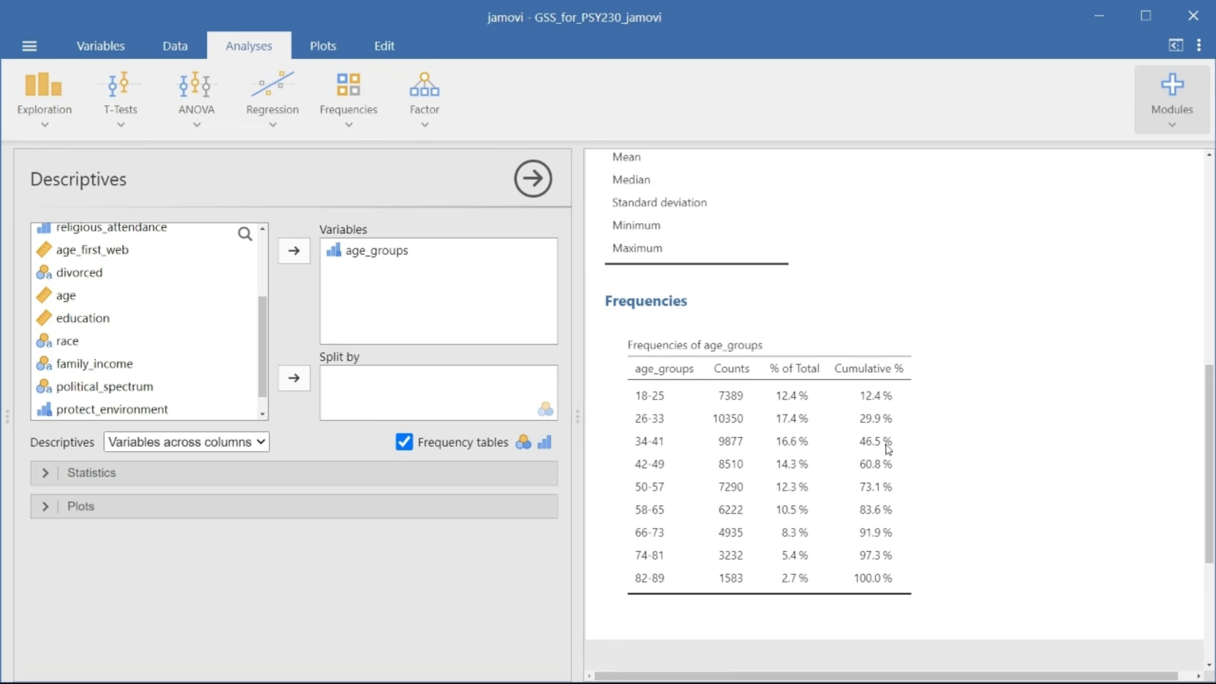
scroll(889, 449, up, 5)
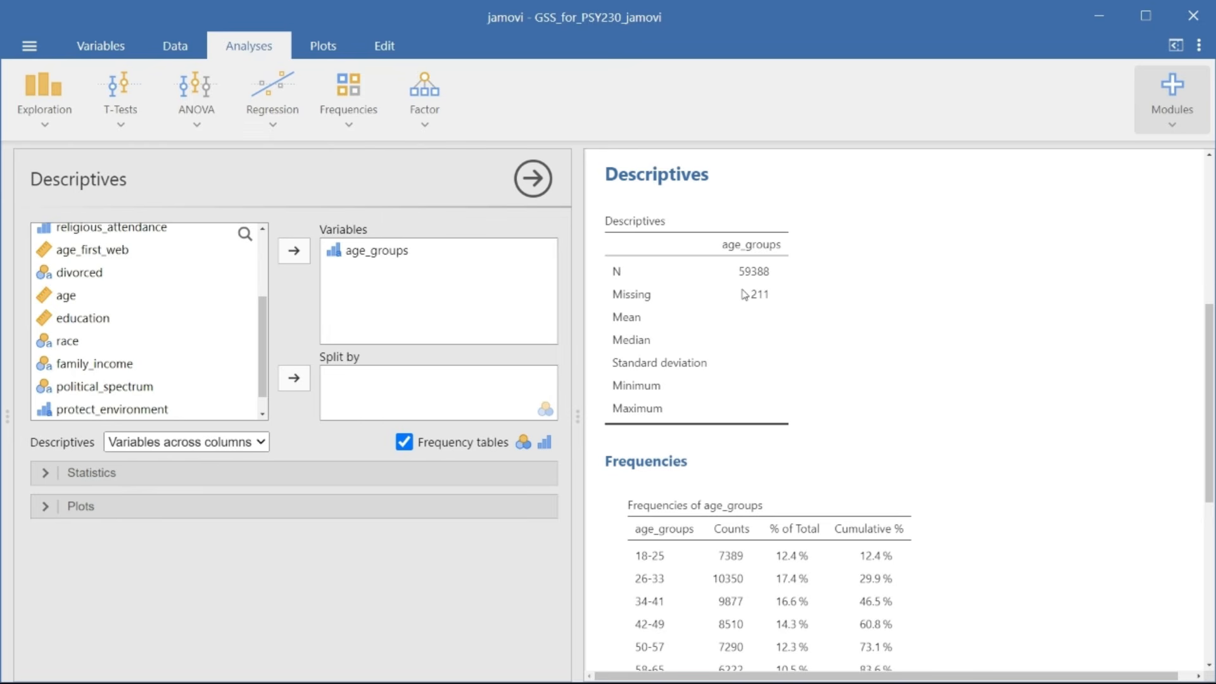
scroll(966, 383, down, 3)
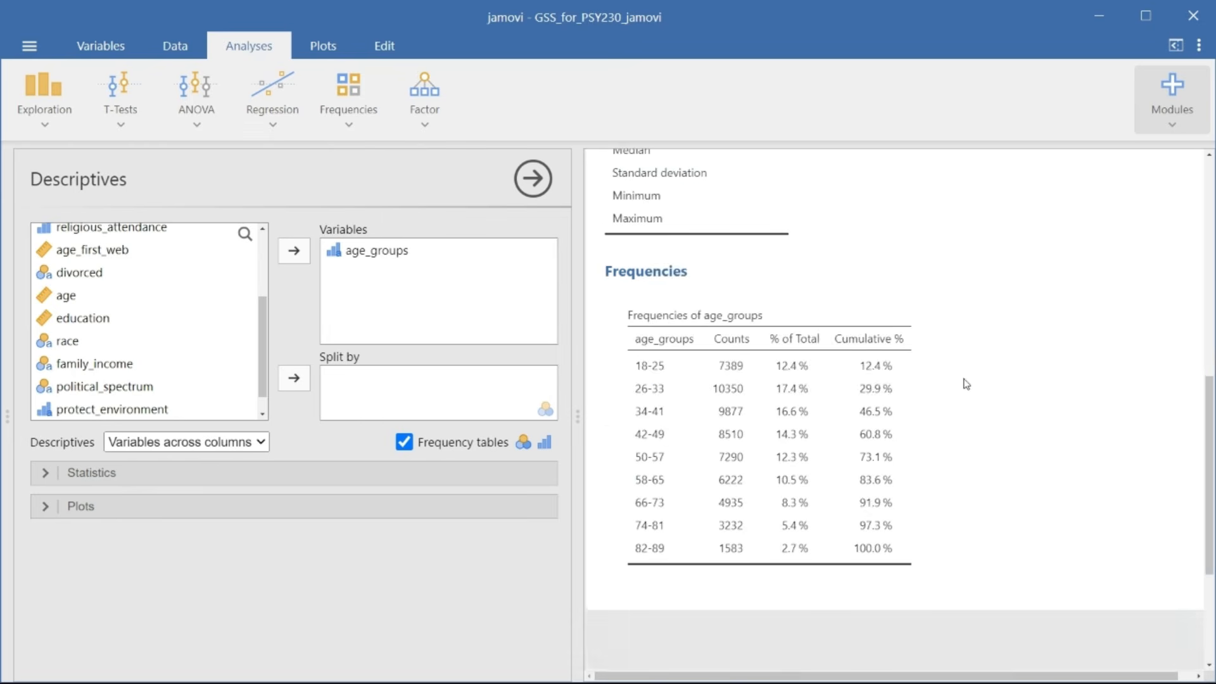